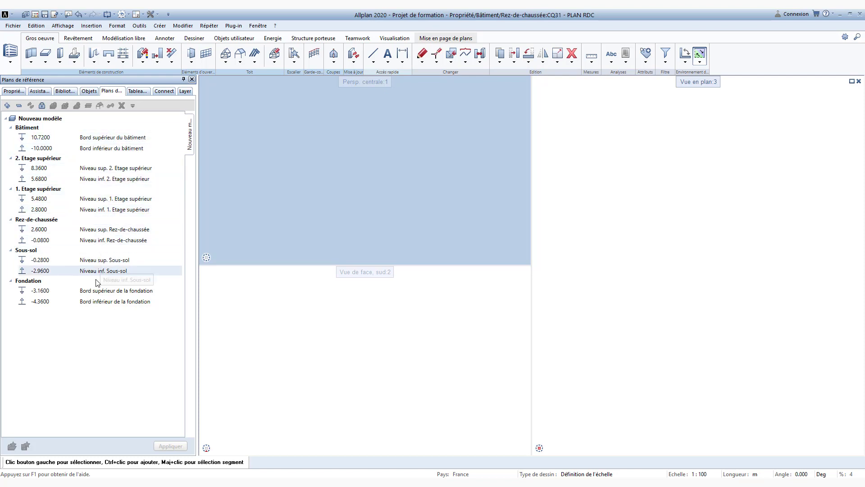
# Activate modification mode for the reference planes and rename the lower plane of Rez-de-chaussée as SURFACE DALLE BRUTE - RDC
pyautogui.rightClick(99, 241)
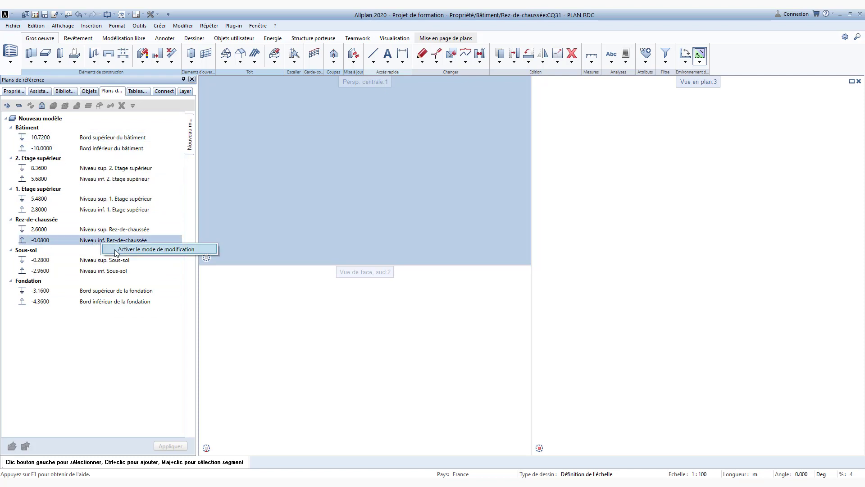
pyautogui.click(135, 250)
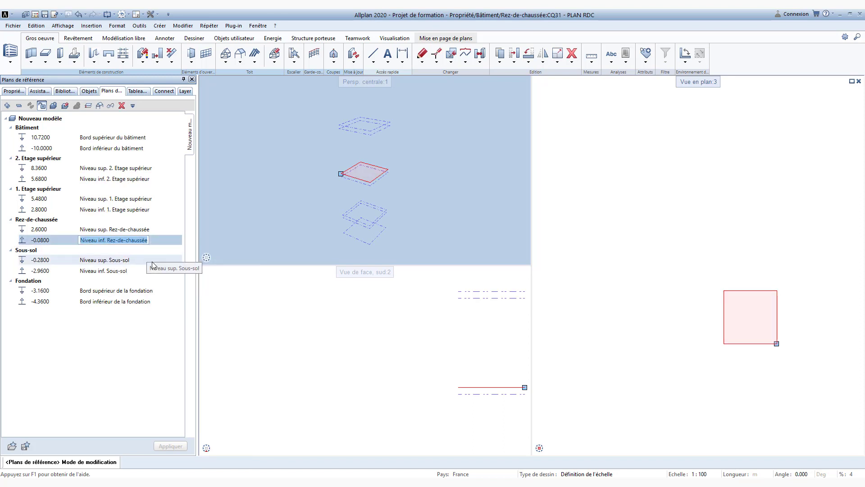
pyautogui.write('SURFACE DA')
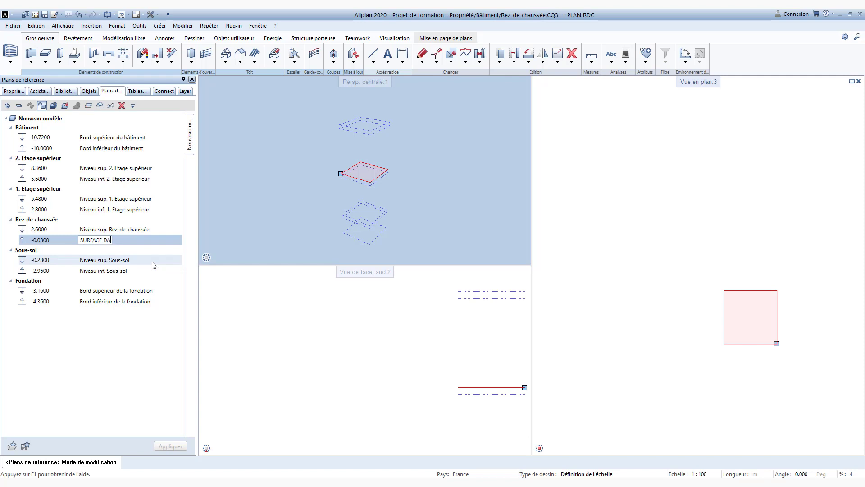
pyautogui.write('LLE BRUTE - RDC')
pyautogui.press('Return')
# Rename the upper plane of Rez-de-chaussée as SOUS- FACE DALLE BRUTE - R+1 and copy that name
pyautogui.click(151, 226)
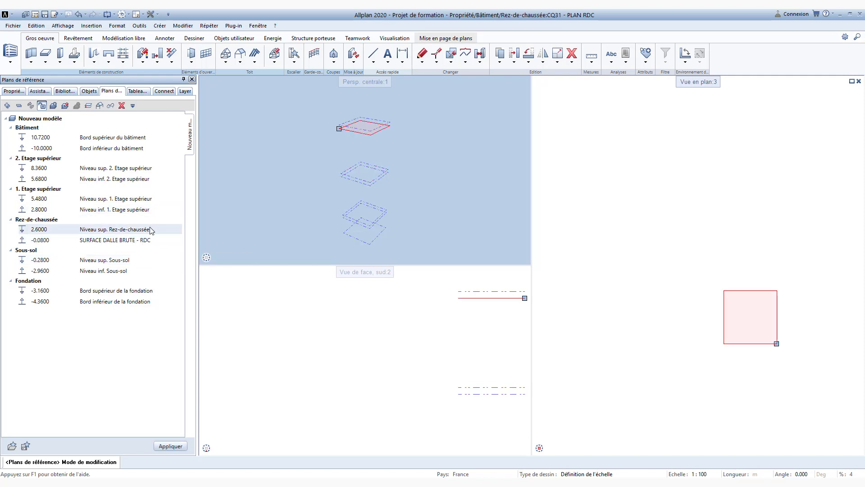
pyautogui.click(153, 231)
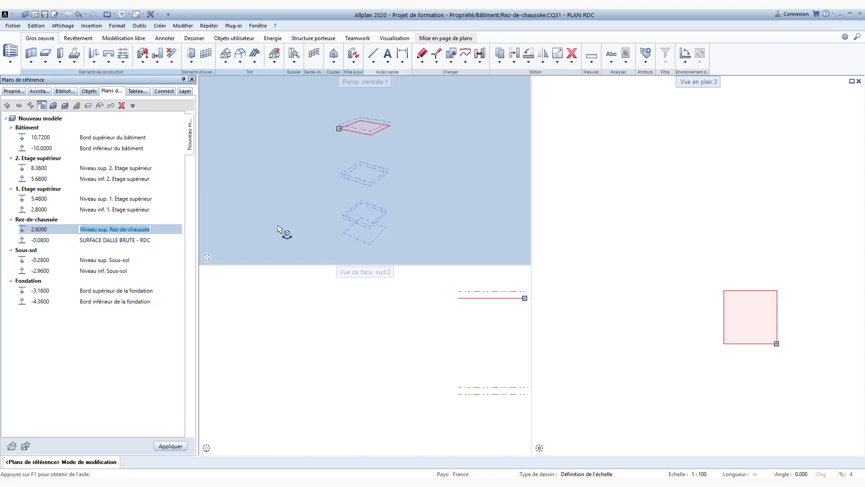
pyautogui.write('SURFACE DALLE BRUTE - RDC')
pyautogui.press('Home')
pyautogui.hotkey('ctrl', 'shift', 'Right')
pyautogui.write('SOUS- FACE')
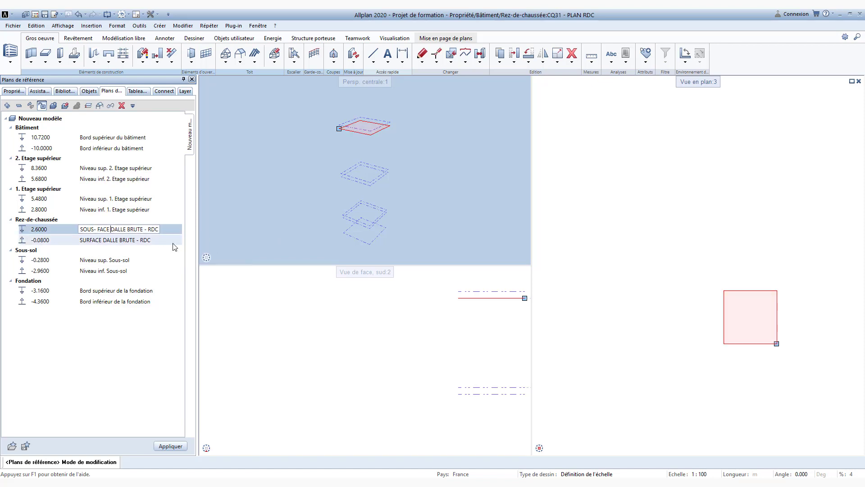
pyautogui.hotkey('ctrl', 'shift', 'Right')
pyautogui.write('R+1')
pyautogui.hotkey('ctrl', 'a')
pyautogui.hotkey('ctrl', 'c')
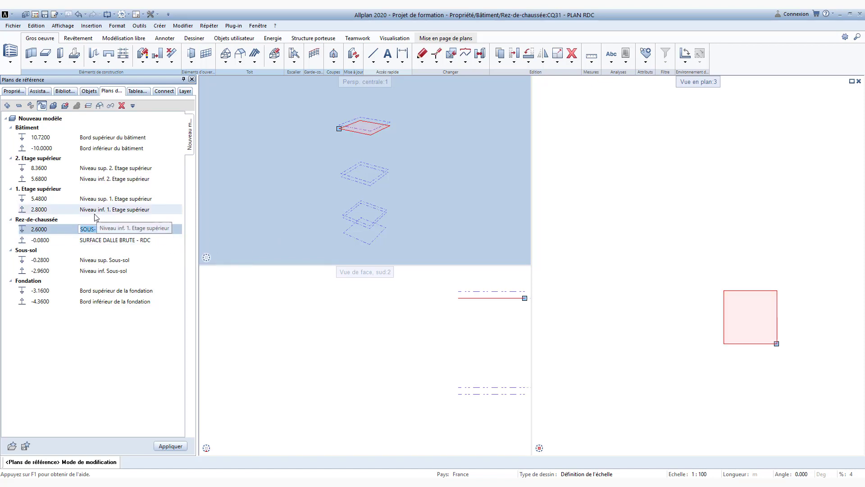
# Rename the lower plane of 1. Etage supérieur as SURFACE DALLE BRUTE - R+1
pyautogui.click(94, 211)
pyautogui.click(93, 211)
pyautogui.hotkey('ctrl', 'v')
pyautogui.write('SURFACE')
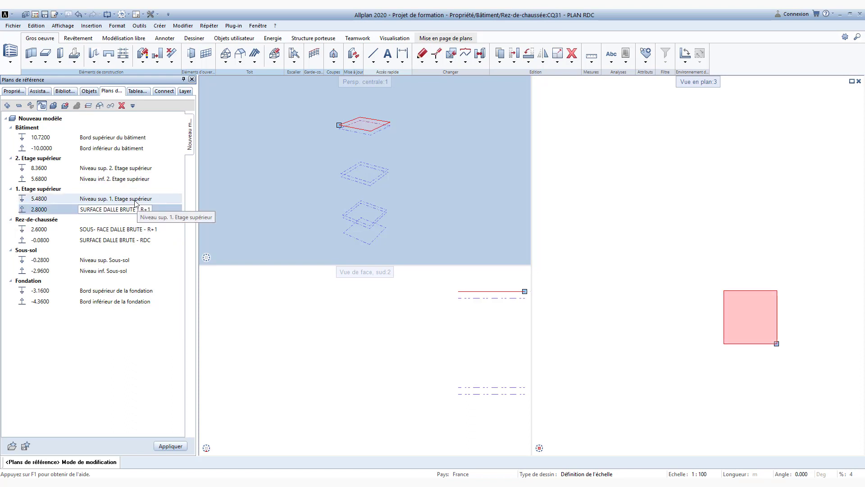
pyautogui.press('Return')
# Rename the upper plane of 1. Etage supérieur as SOUS- FACE DALLE BRUTE - R+2
pyautogui.click(161, 198)
pyautogui.hotkey('ctrl', 'v')
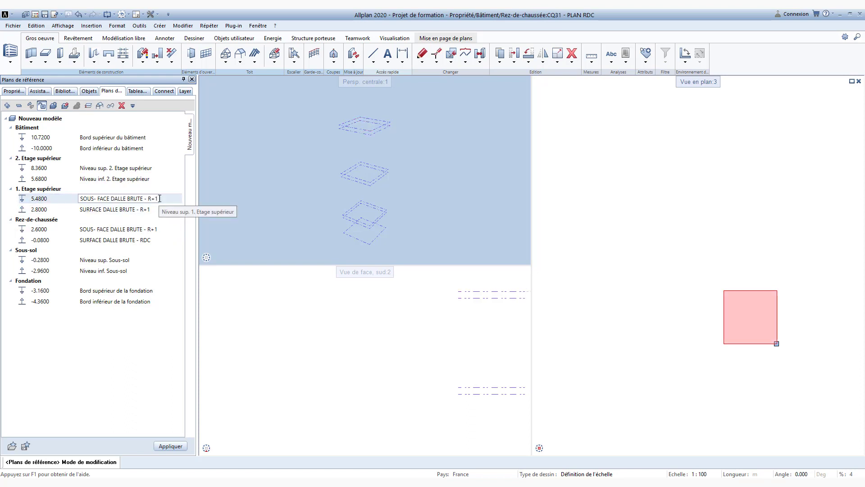
pyautogui.press('BackSpace')
pyautogui.write('2')
pyautogui.press('Return')
# Rename the lower plane of 2. Etage supérieur as SURFACE DALLE BRUTE - R+2
pyautogui.press('Up')
pyautogui.click(119, 178)
pyautogui.hotkey('ctrl', 'v')
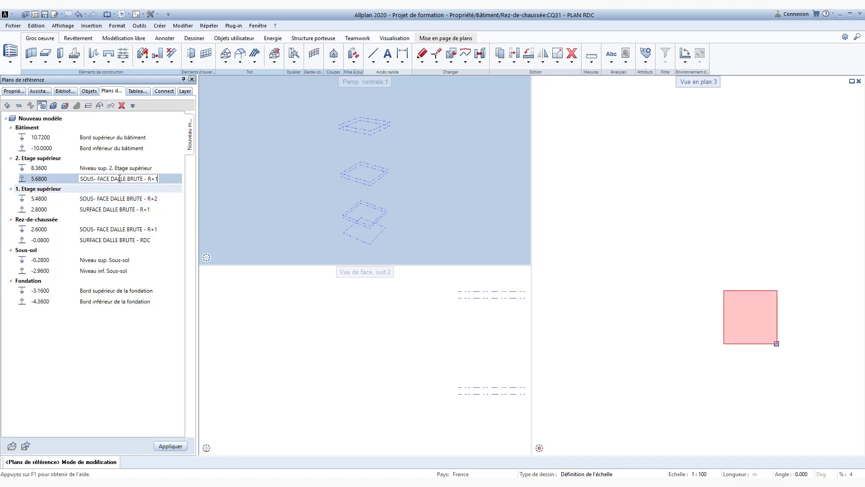
pyautogui.press('Escape')
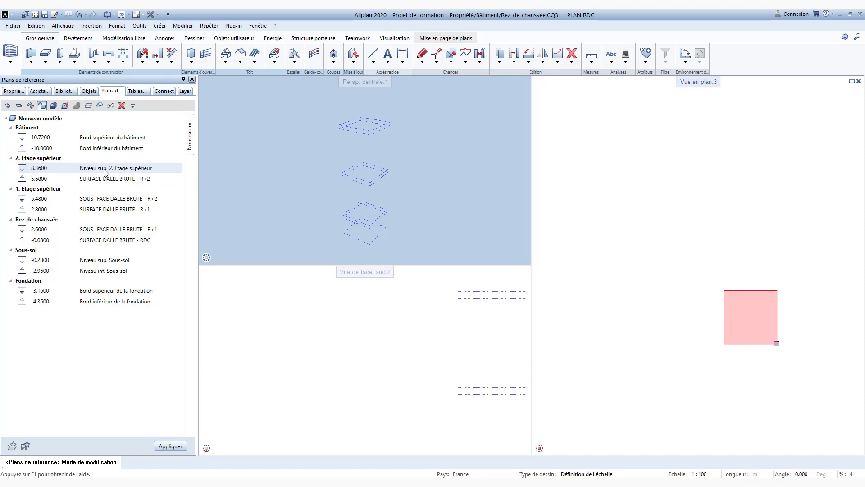
# Rename the upper plane of Sous-sol as SOUS FACE DALLE BRUTE -RDC
pyautogui.rightClick(113, 260)
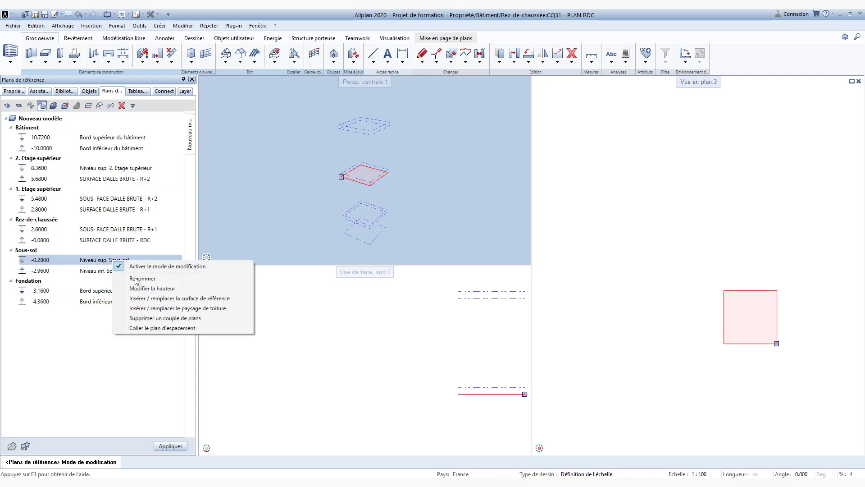
pyautogui.click(142, 279)
pyautogui.write('SOUS FACE DALLE BRUTE -')
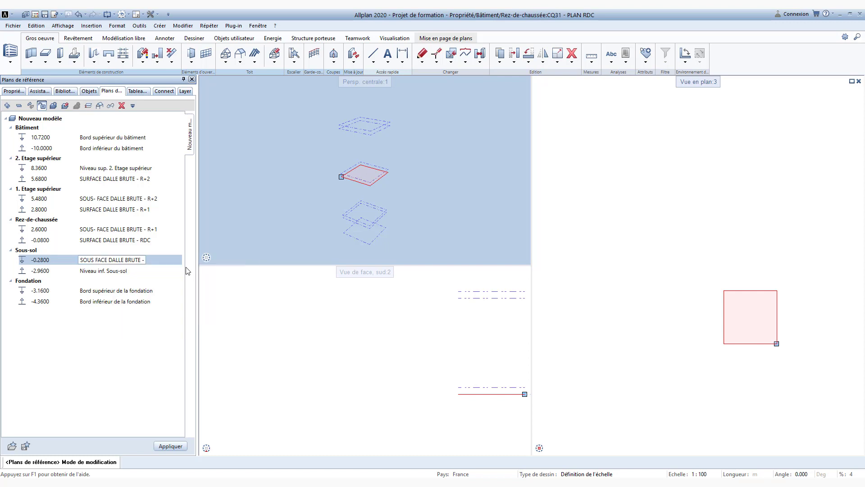
pyautogui.write('RDC')
# Rename the lower plane of Sous-sol as SURFACE DALLE BRUTE - SOUS-SOL
pyautogui.click(138, 271)
pyautogui.click(128, 272)
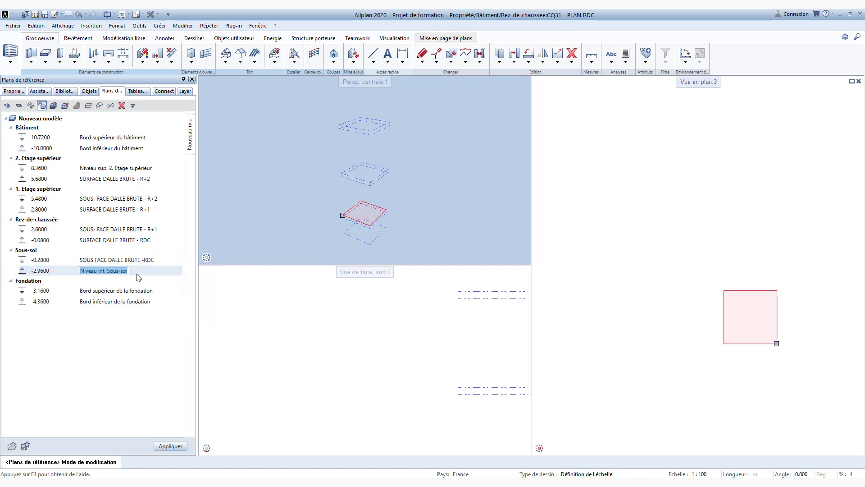
pyautogui.write('SURFACE DALLE BRUTE - SOU')
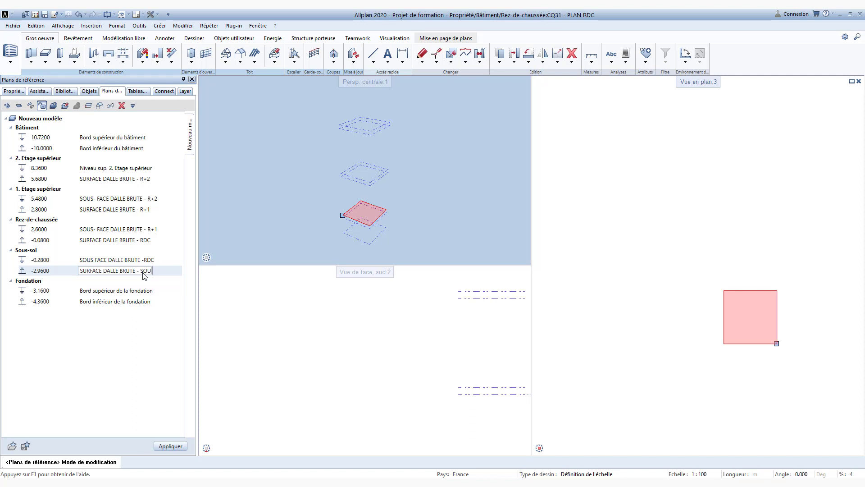
pyautogui.write('S-SOL')
# Rename the upper plane of Fondation as SOUS-FACE DALLE BRUTE - SOUS-SOL
pyautogui.click(137, 292)
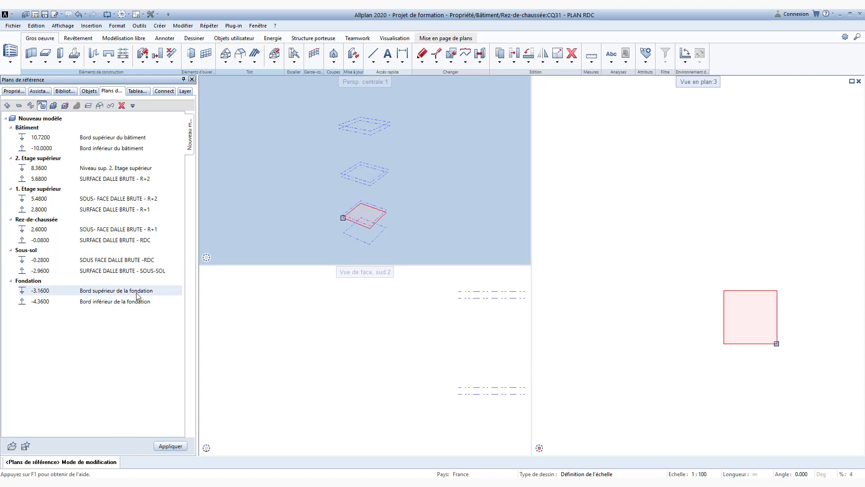
pyautogui.rightClick(137, 295)
pyautogui.click(189, 320)
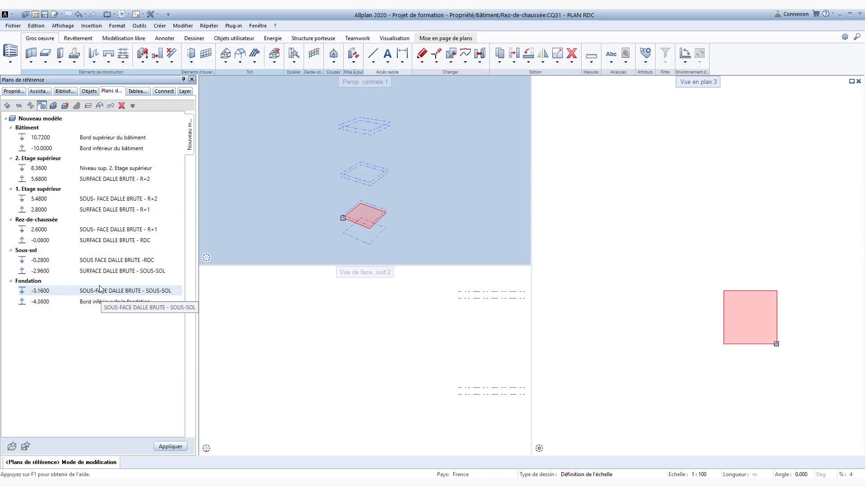
pyautogui.click(45, 290)
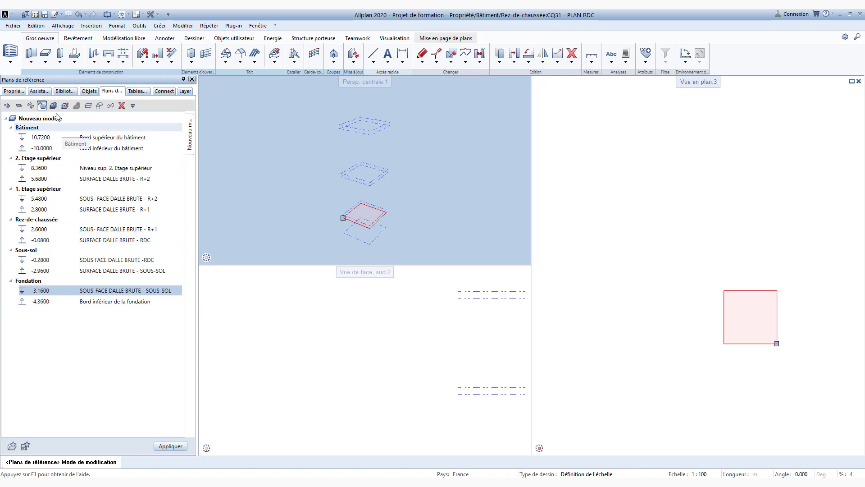
# Add a spacing plane named SOL FINI - RDC to Rez-de-chaussée, 0.08 m from its lower edge (Bord inférieur)
pyautogui.rightClick(40, 224)
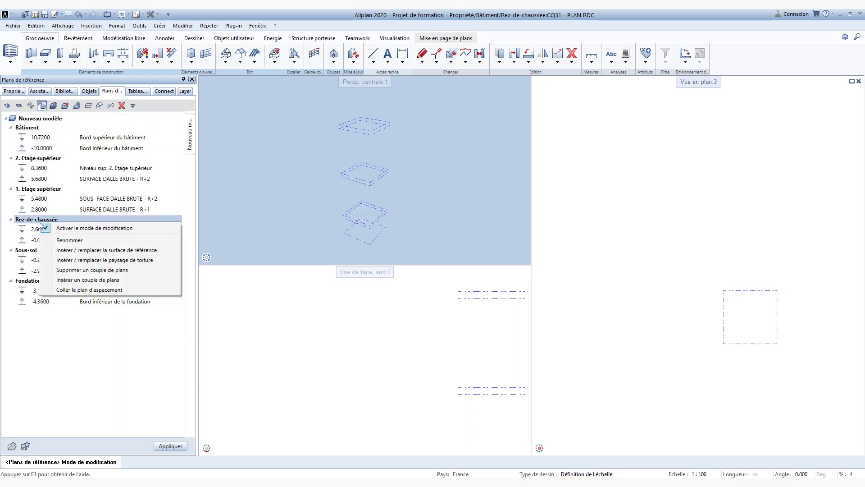
pyautogui.click(103, 290)
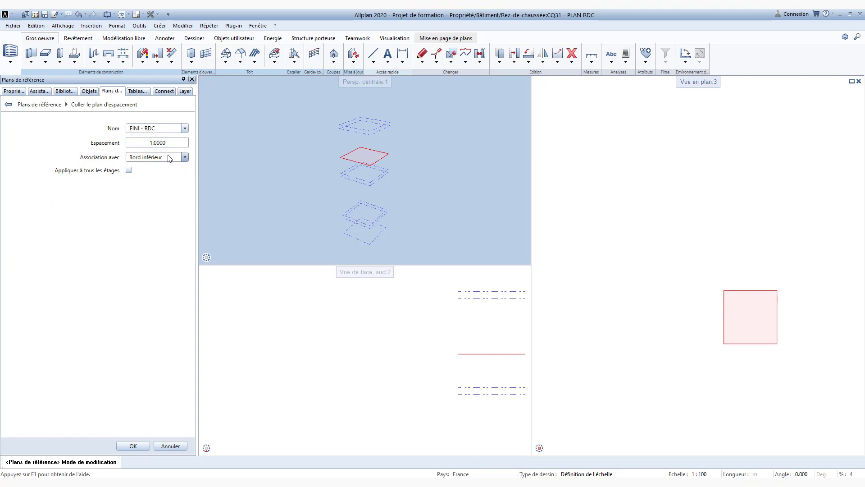
pyautogui.write('SOL')
pyautogui.press('Tab')
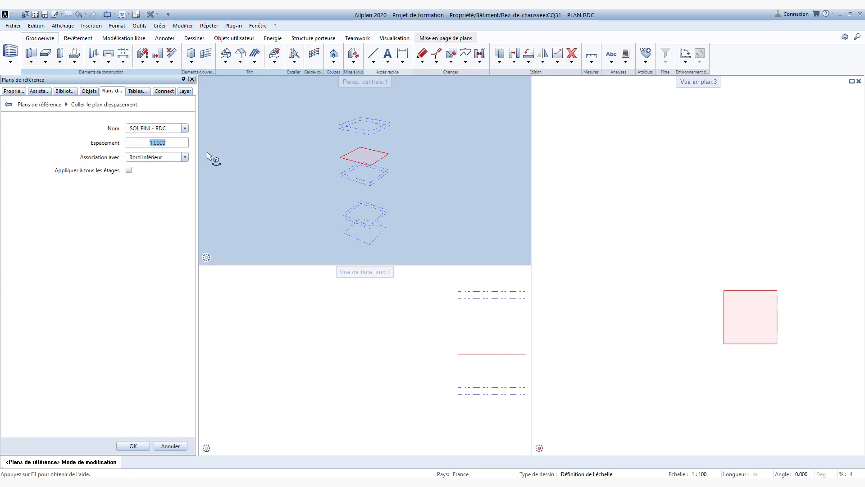
pyautogui.write('0.08')
pyautogui.press('Tab')
pyautogui.click(141, 163)
pyautogui.click(141, 163)
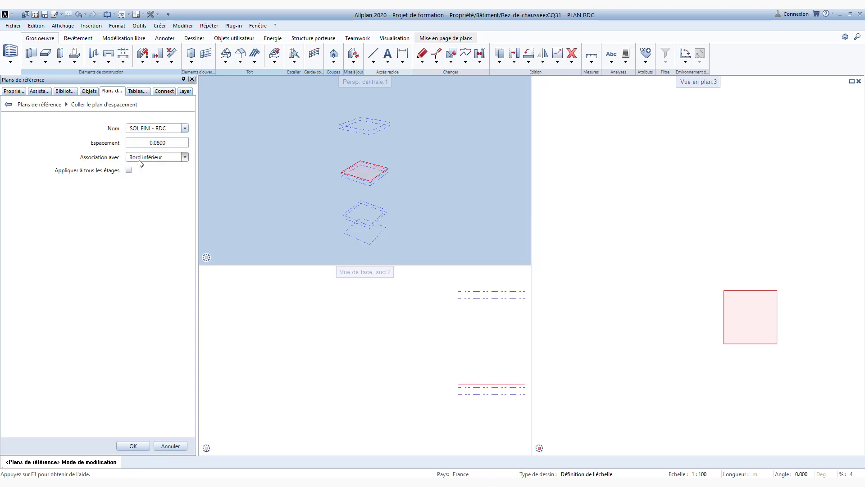
pyautogui.click(133, 446)
# Add a spacing plane named SOL FINI - R+1 to 1. Etage supérieur, 0.08 m from its lower edge
pyautogui.rightClick(39, 191)
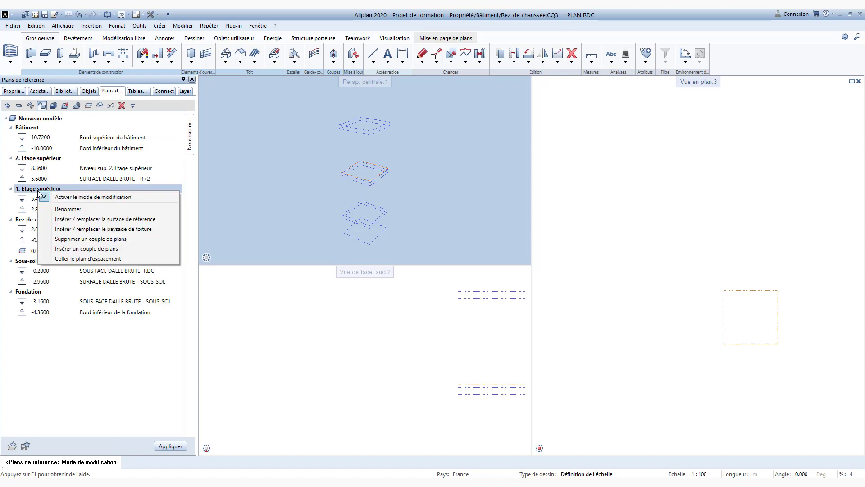
pyautogui.click(88, 261)
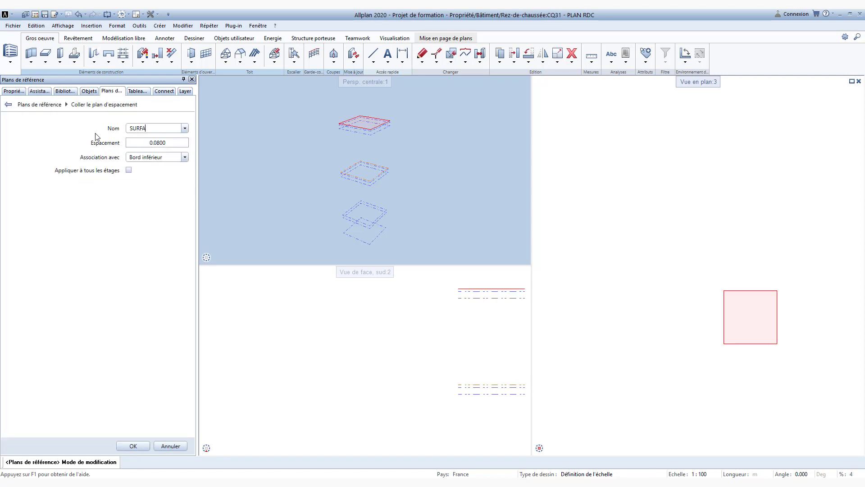
pyautogui.write('SOL')
pyautogui.press('End')
pyautogui.press('BackSpace')
pyautogui.press('BackSpace')
pyautogui.write('+1')
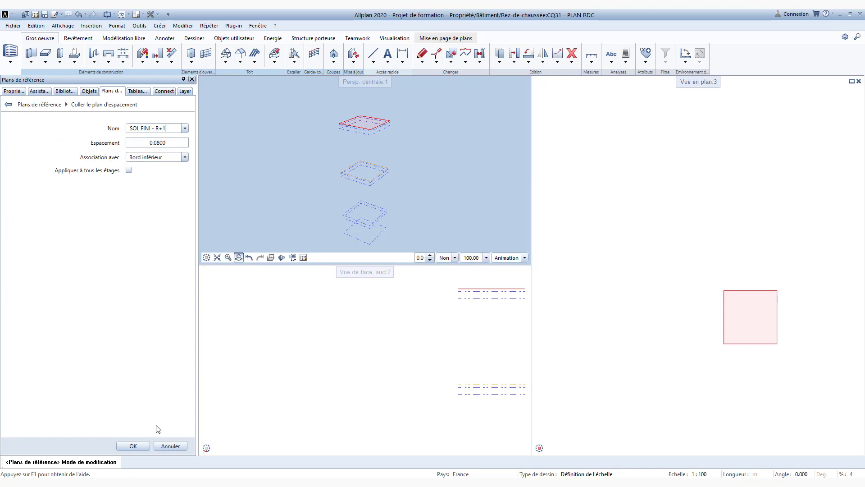
pyautogui.click(136, 443)
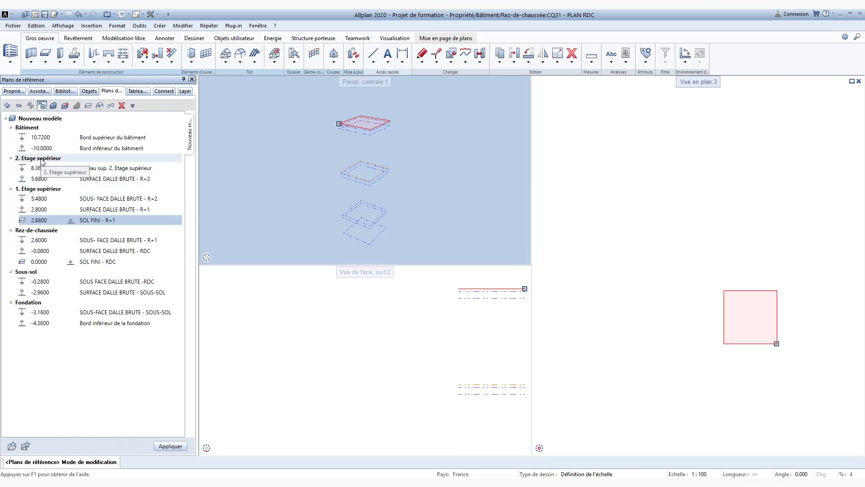
# Add a spacing plane named SOL FINI - R+2 to 2. Etage supérieur, 0.08 m from its lower edge, and apply the plane changes
pyautogui.rightClick(42, 160)
pyautogui.click(105, 230)
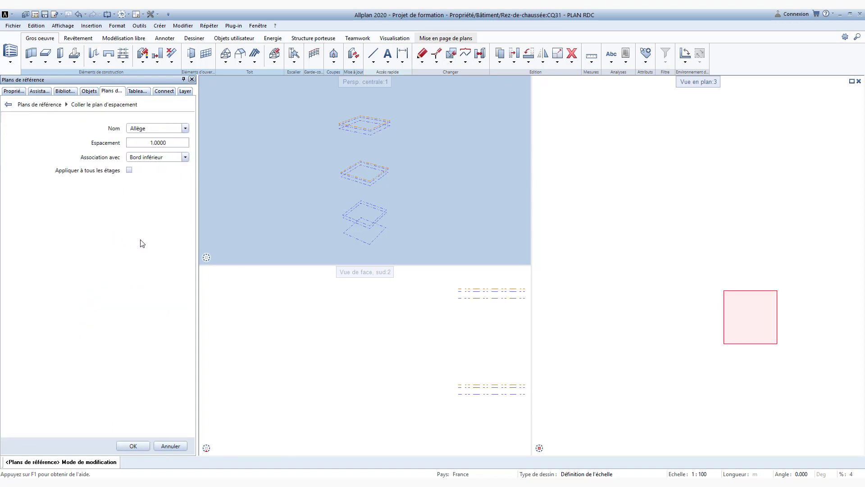
pyautogui.doubleClick(164, 131)
pyautogui.write('SOL FINI - R+')
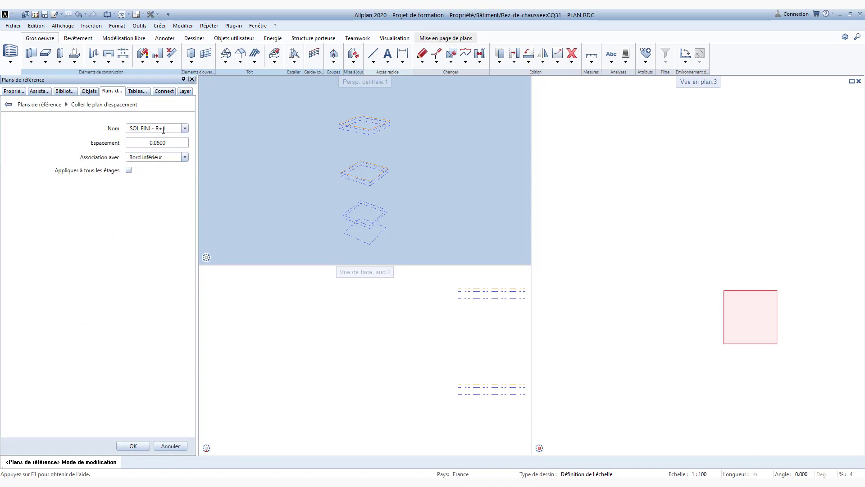
pyautogui.write('2')
pyautogui.click(127, 446)
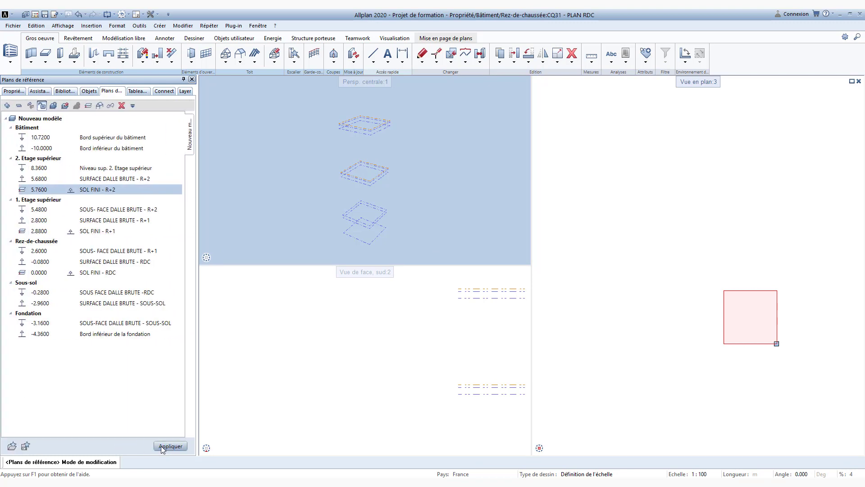
pyautogui.click(171, 446)
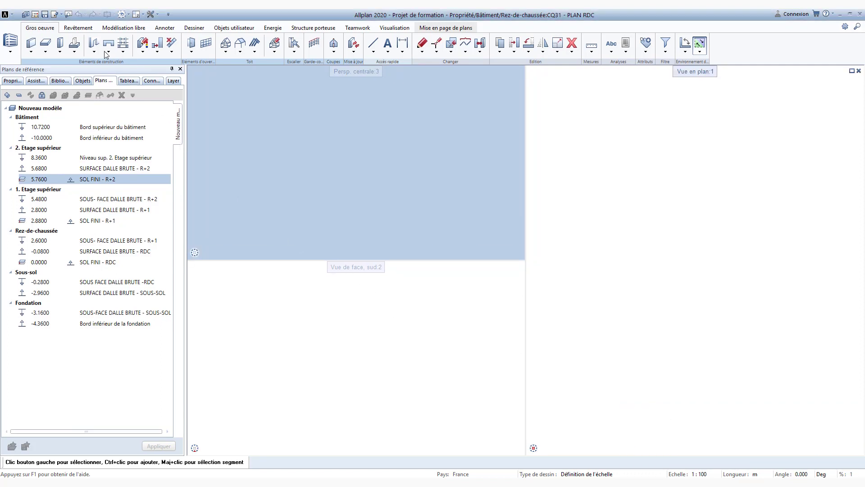
# Start the Wall (Mur) tool and open the wall's properties
pyautogui.click(33, 45)
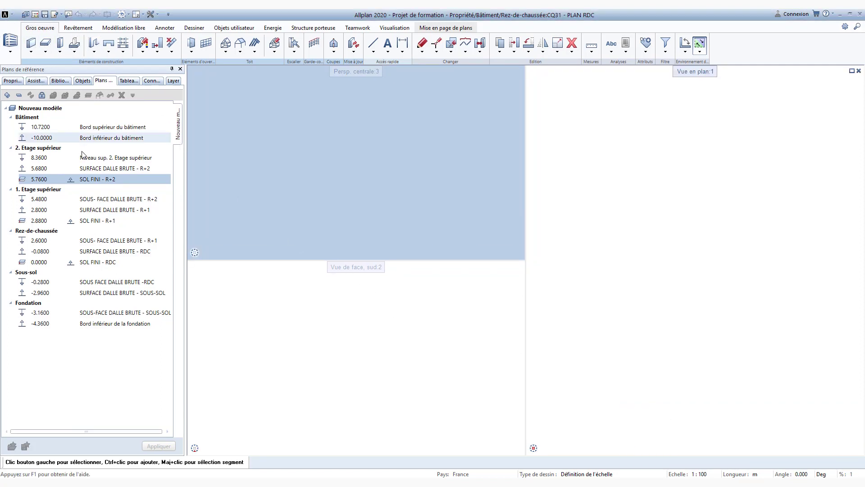
pyautogui.press('ctrl')
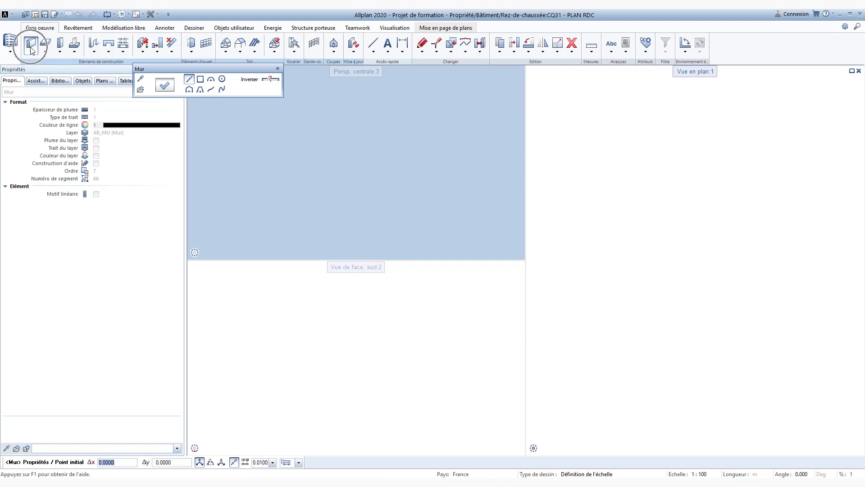
pyautogui.press('ctrl')
pyautogui.press('ctrl')
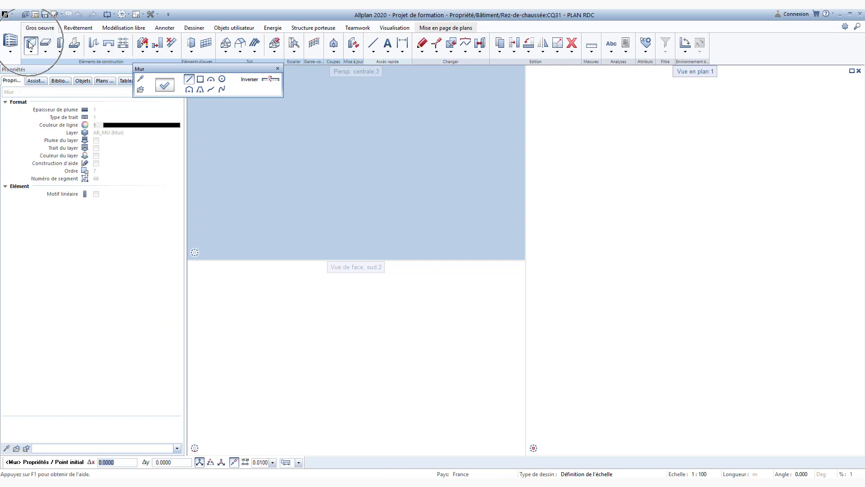
pyautogui.press('ctrl')
pyautogui.press('ctrl')
pyautogui.press('ctrl')
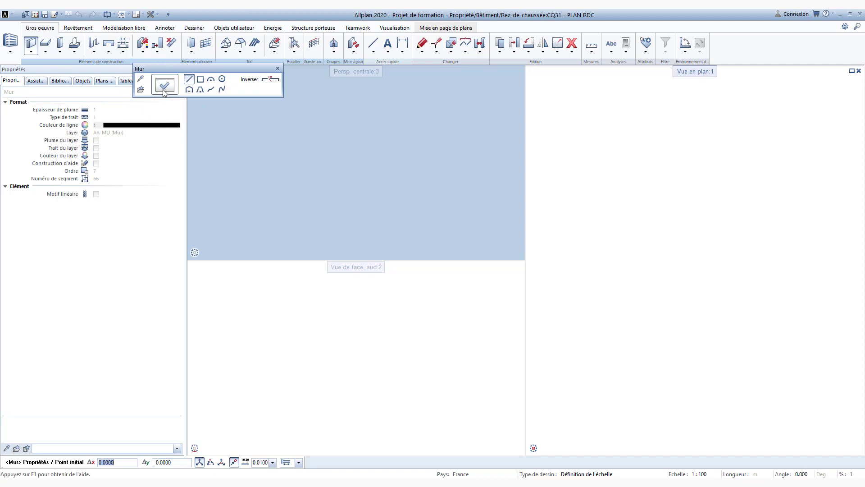
pyautogui.click(163, 90)
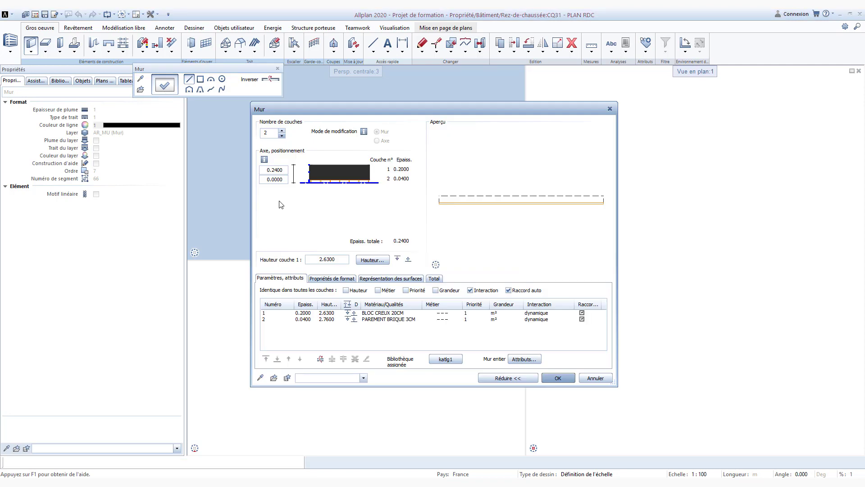
# Set the wall's number of layers to 3
pyautogui.press('ctrl')
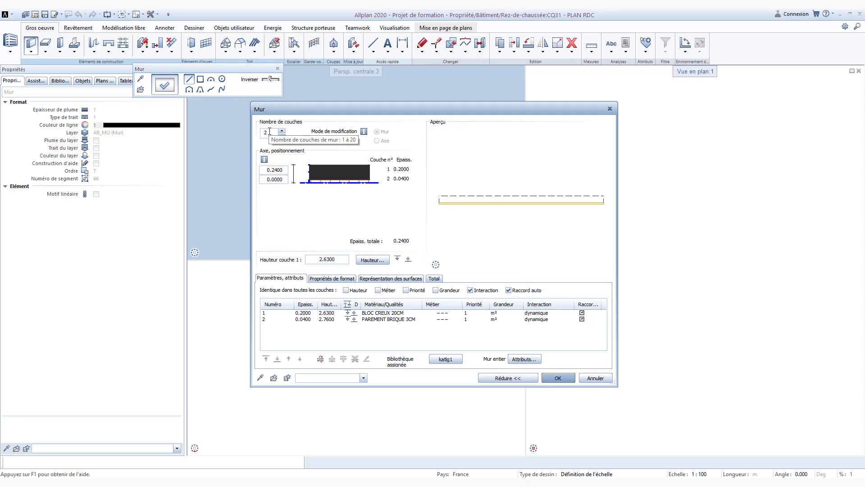
pyautogui.press('ctrl')
pyautogui.press('ctrl')
pyautogui.doubleClick(269, 131)
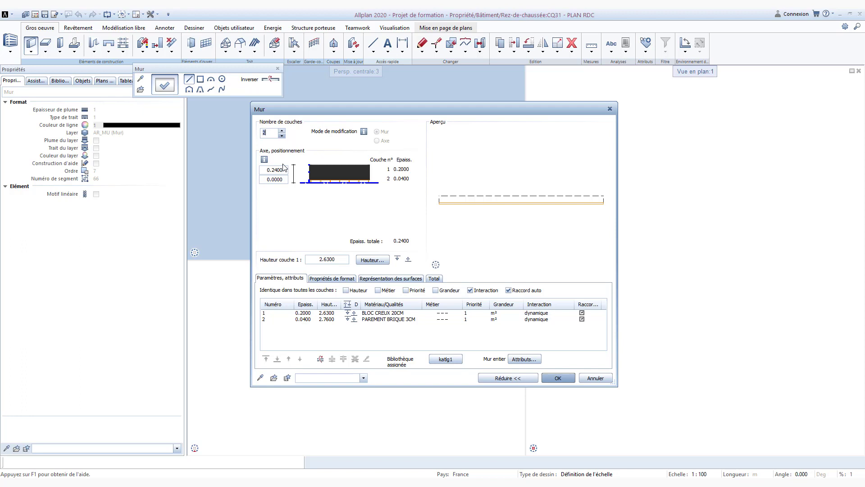
pyautogui.write('3')
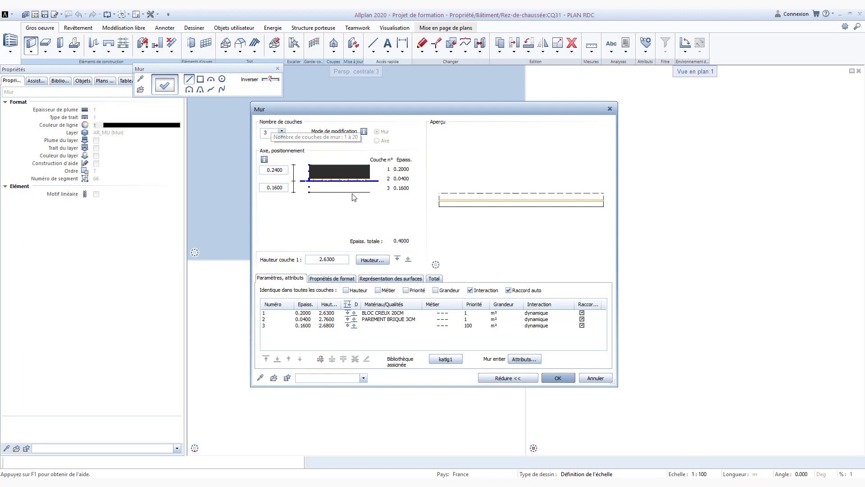
# Review the wall layers' format properties and surface representation, and show all layer settings together in the Total view
pyautogui.click(349, 279)
pyautogui.click(381, 278)
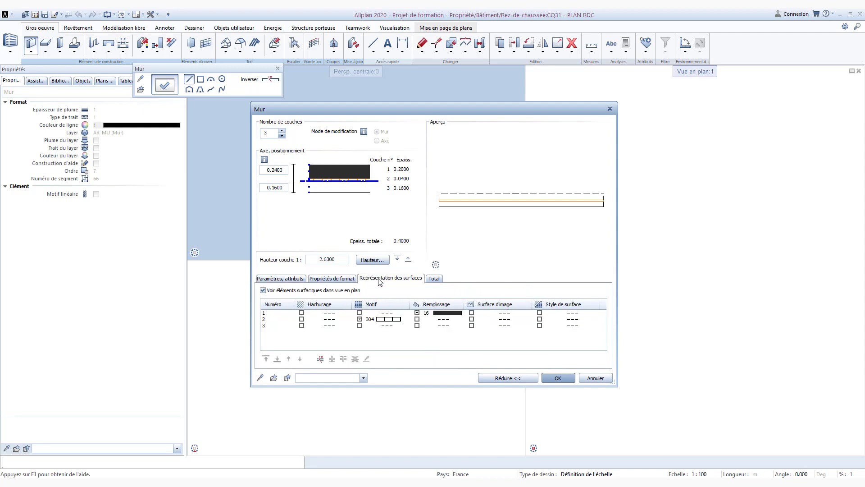
pyautogui.click(344, 280)
pyautogui.click(389, 279)
pyautogui.click(434, 280)
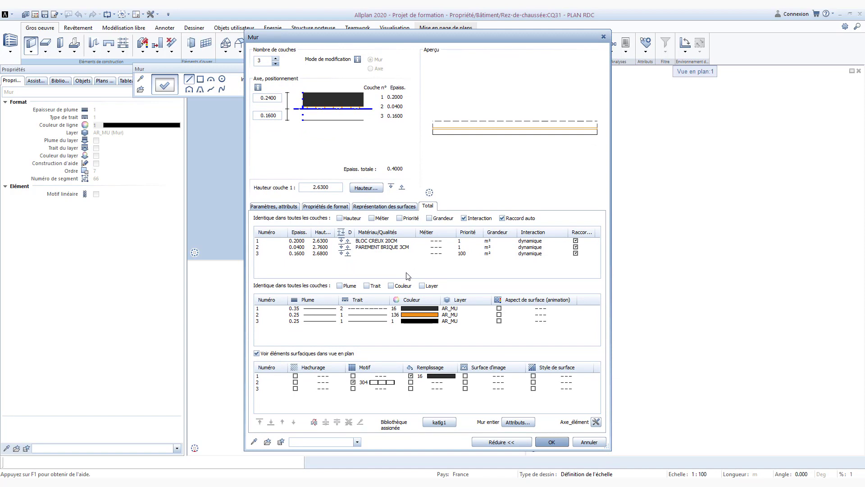
# Set the thickness of wall layer 2 to 0.16 m and of layer 3 to 0.02 m
pyautogui.click(296, 248)
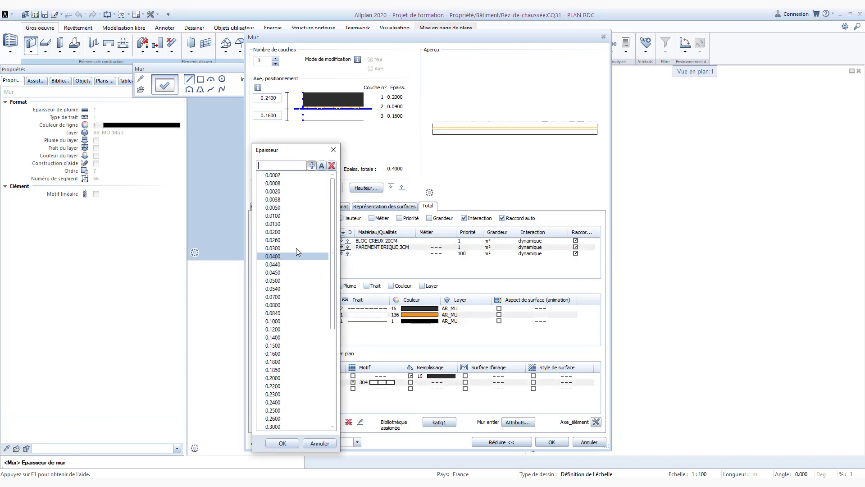
pyautogui.press('Escape')
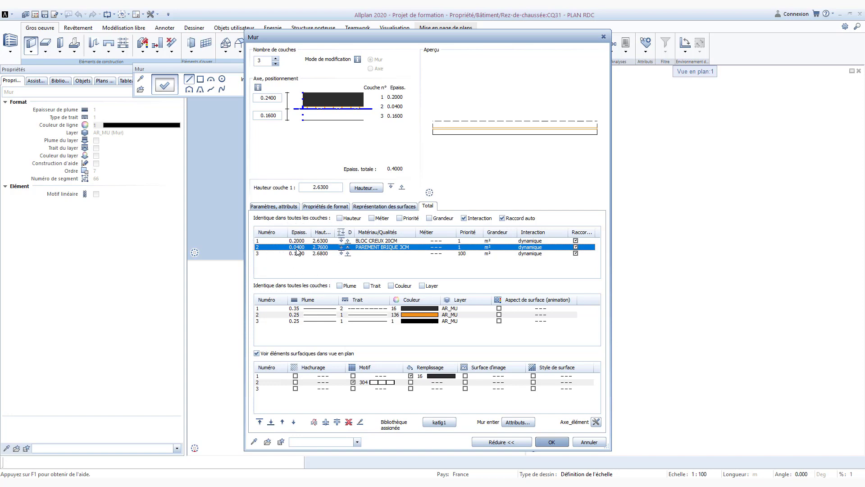
pyautogui.click(298, 248)
pyautogui.click(288, 353)
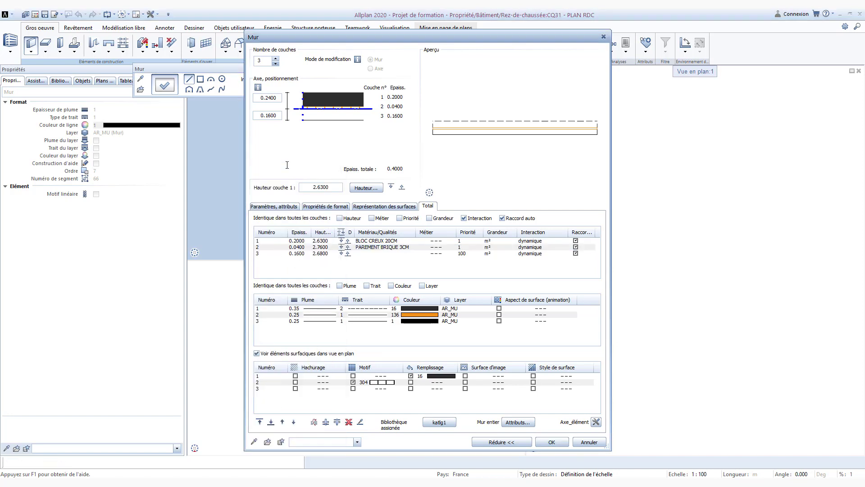
pyautogui.click(297, 253)
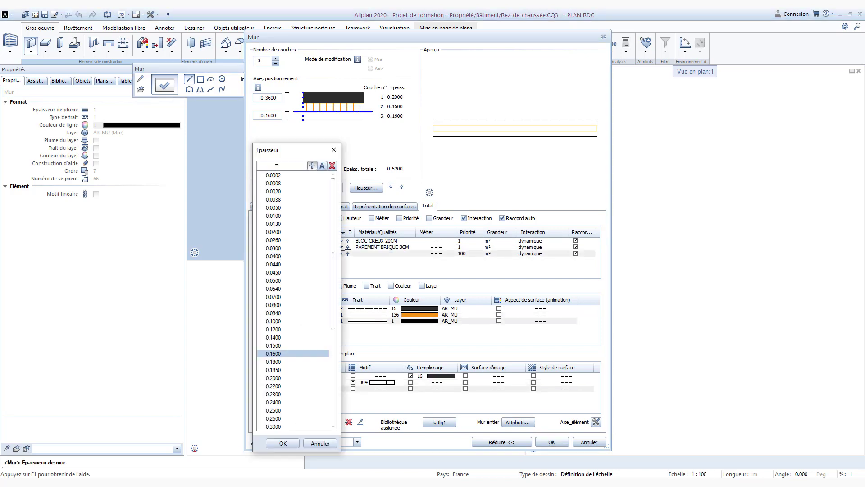
pyautogui.doubleClick(273, 231)
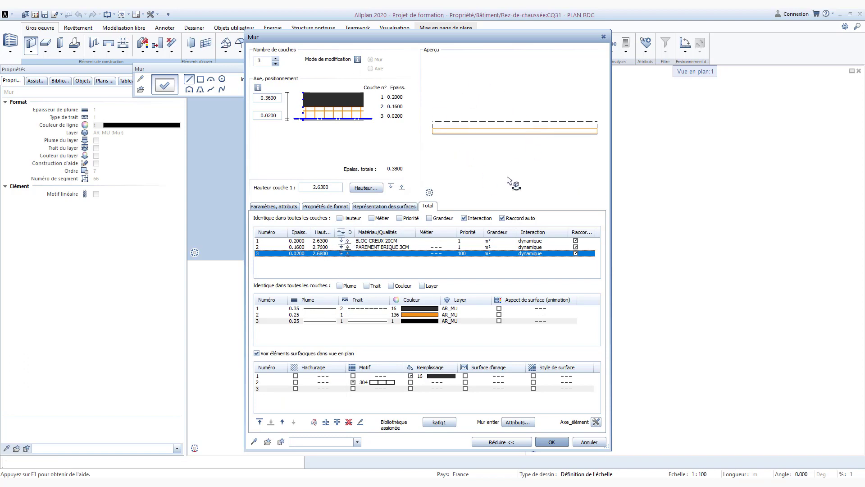
# Attach the upper edge (Bord supérieur) of wall layer 1 to the plane SOUS- FACE DALLE BRUTE - R+1 of Rez-de-chaussée
pyautogui.moveTo(440, 192)
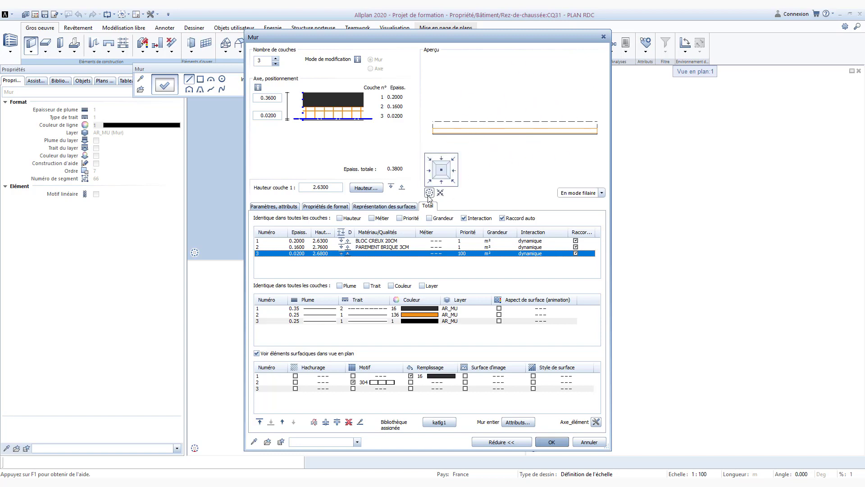
pyautogui.click(430, 172)
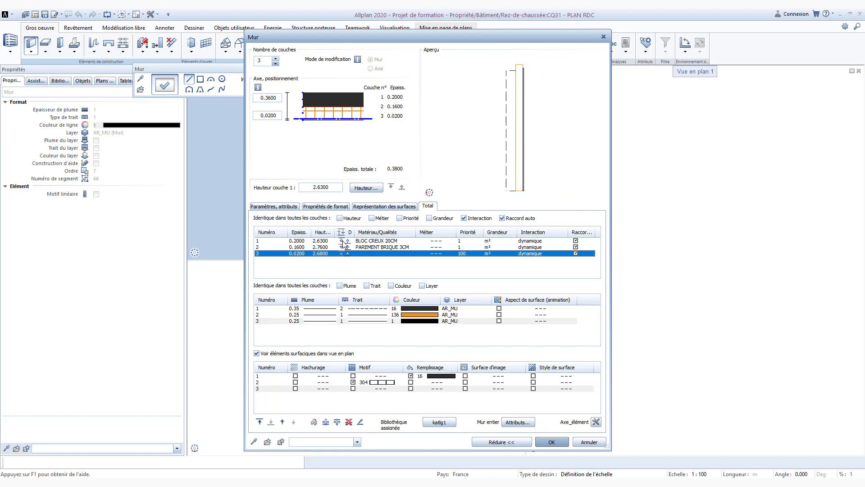
pyautogui.press('ctrl')
pyautogui.press('ctrl')
pyautogui.press('ctrl')
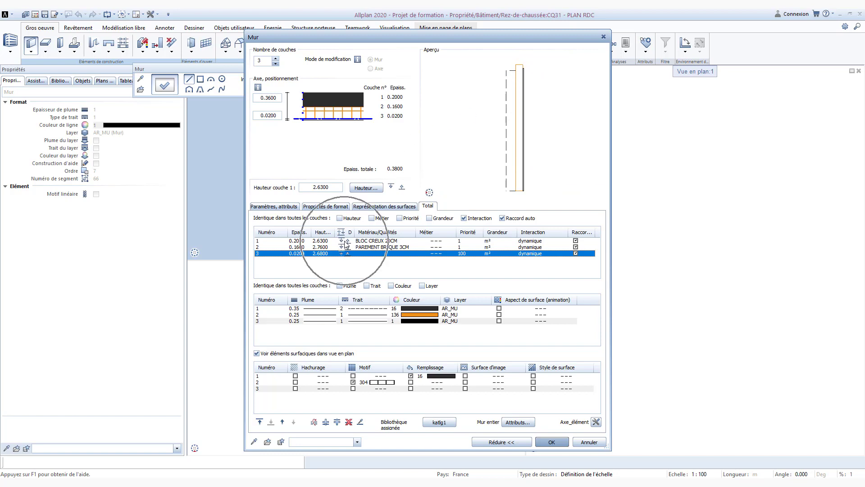
pyautogui.click(346, 245)
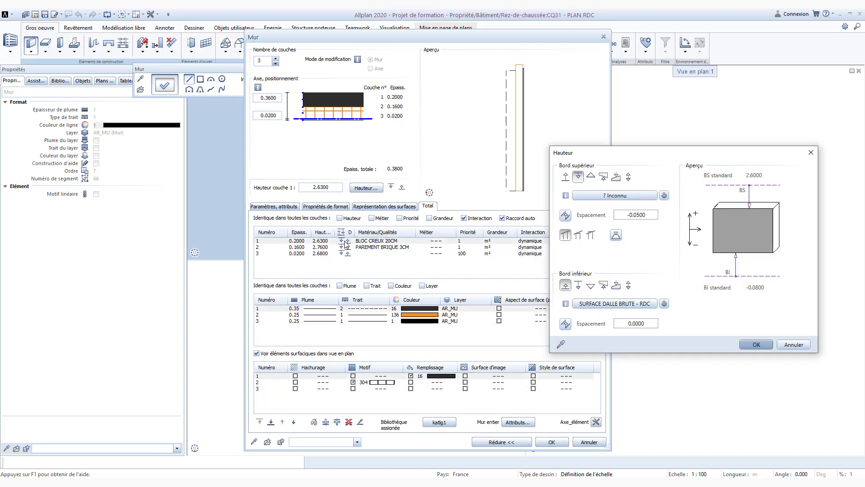
pyautogui.moveTo(635, 157); pyautogui.dragTo(427, 136)
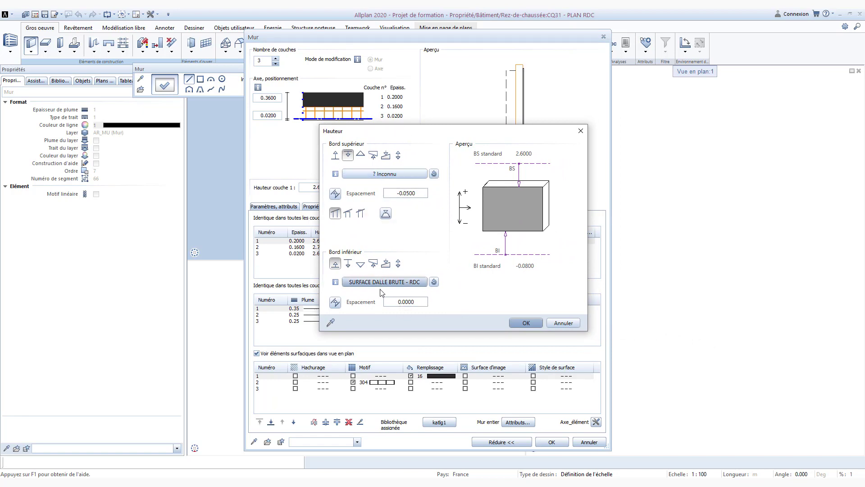
pyautogui.click(381, 177)
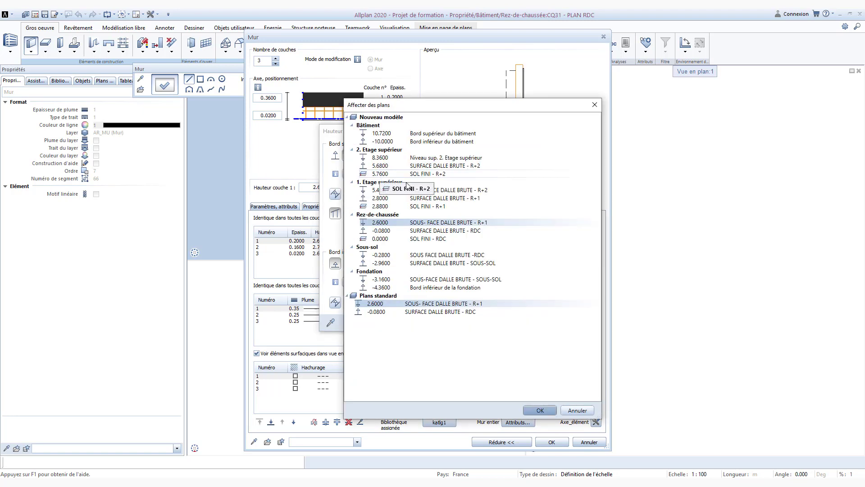
pyautogui.moveTo(457, 107); pyautogui.dragTo(670, 107)
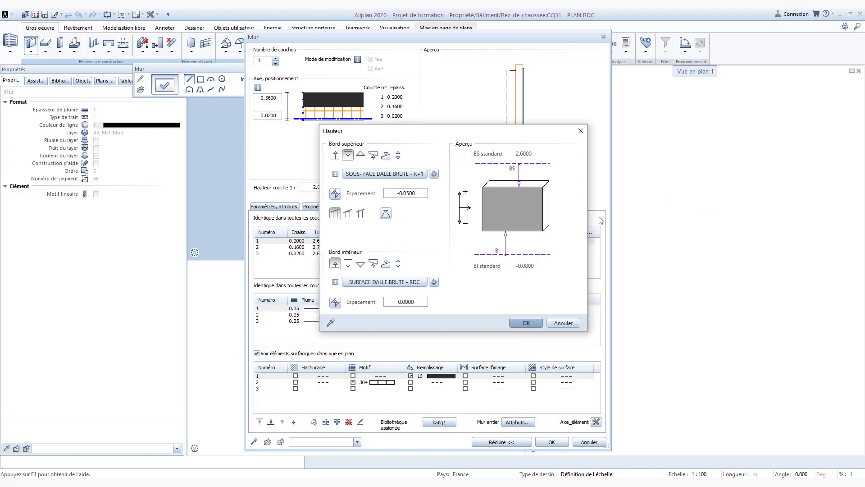
pyautogui.doubleClick(581, 215)
# Set layer 1's upper edge offset (Espacement) to 0 and apply the height settings
pyautogui.moveTo(415, 193); pyautogui.dragTo(393, 193)
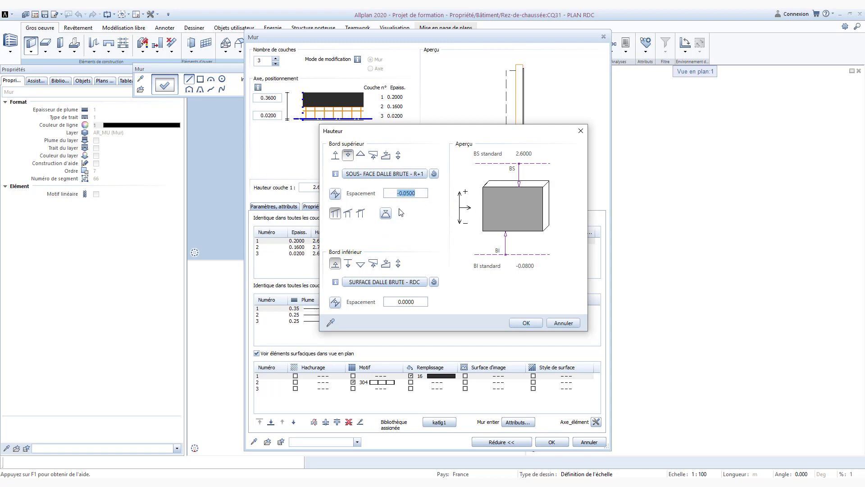
pyautogui.write('0')
pyautogui.press('Return')
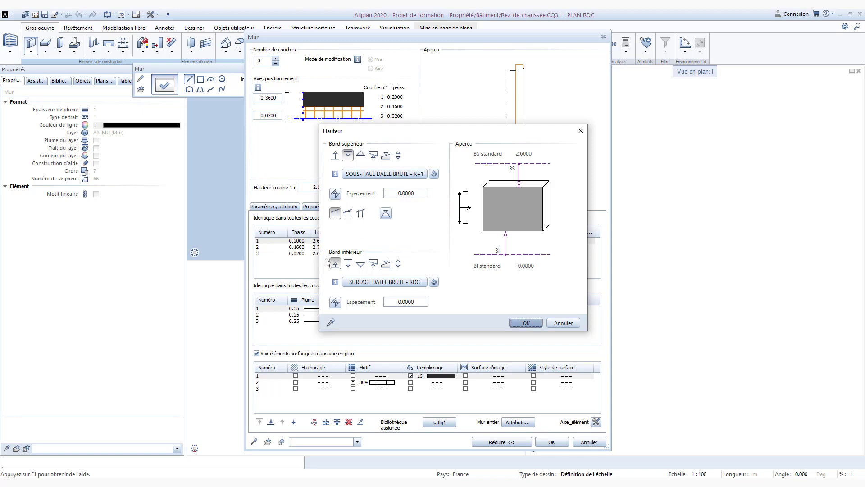
pyautogui.click(352, 285)
pyautogui.click(393, 303)
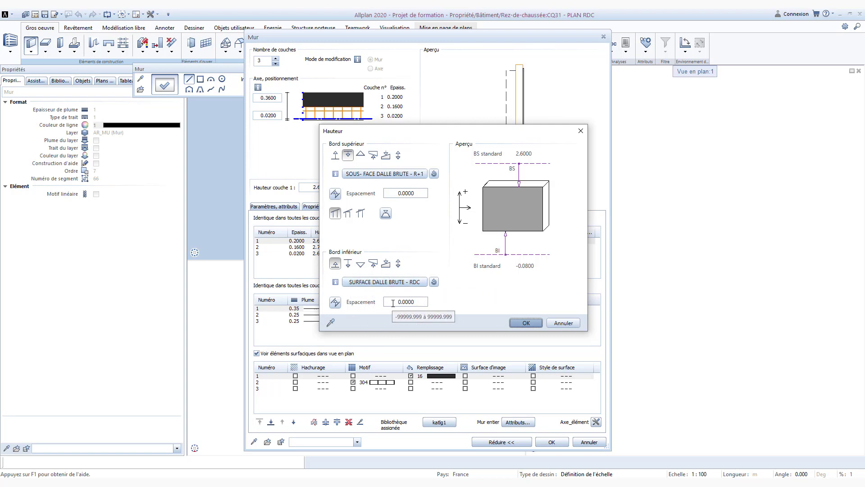
pyautogui.click(511, 325)
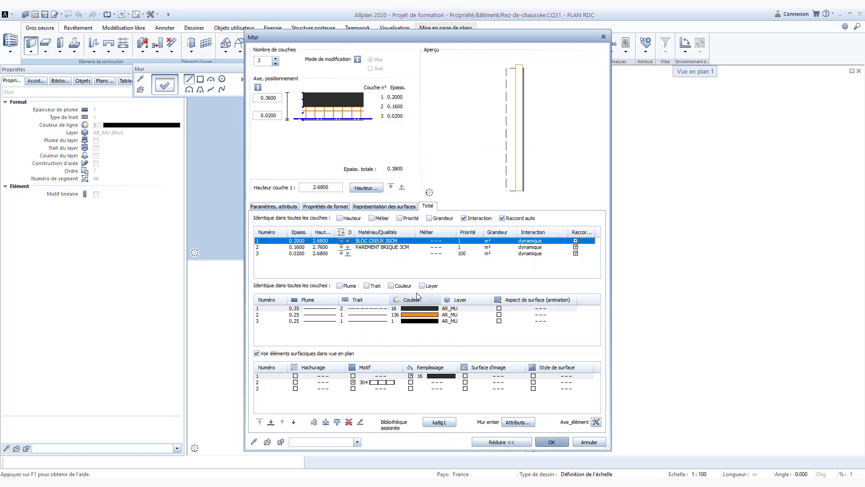
# Check the upper and lower edge planes and offsets in the height settings of wall layer 2
pyautogui.click(321, 242)
pyautogui.click(323, 241)
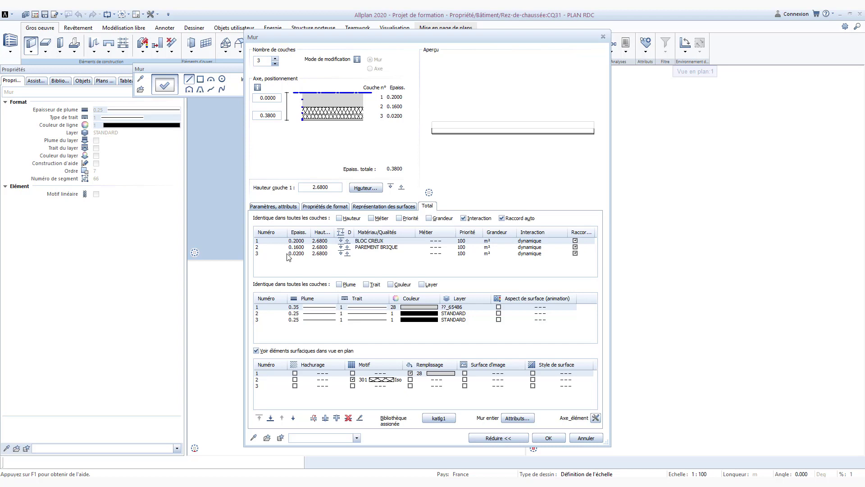
pyautogui.click(344, 249)
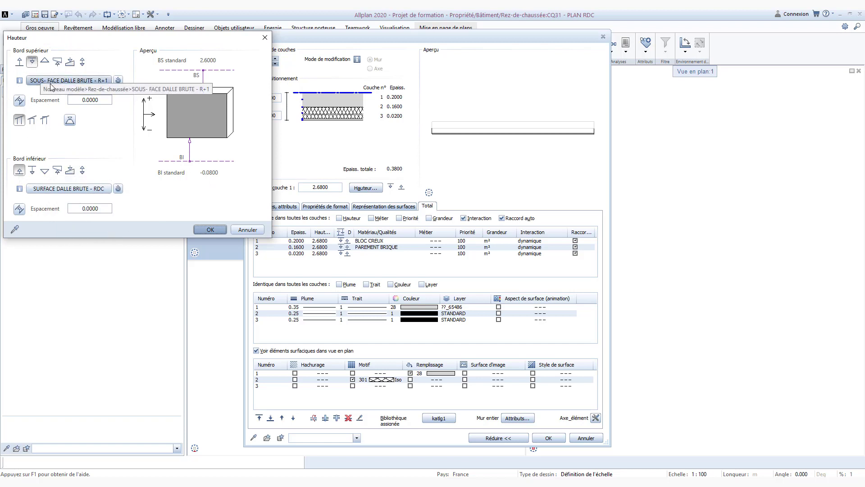
pyautogui.press('ctrl')
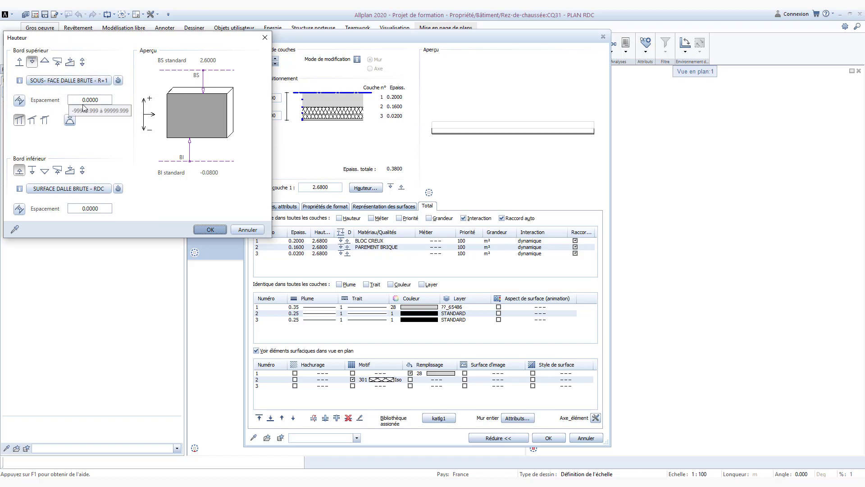
pyautogui.press('ctrl')
pyautogui.press('ctrl')
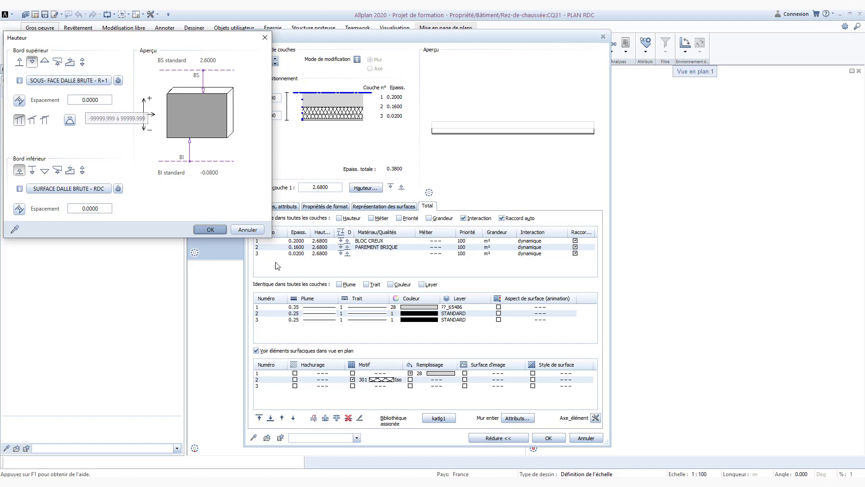
pyautogui.click(211, 230)
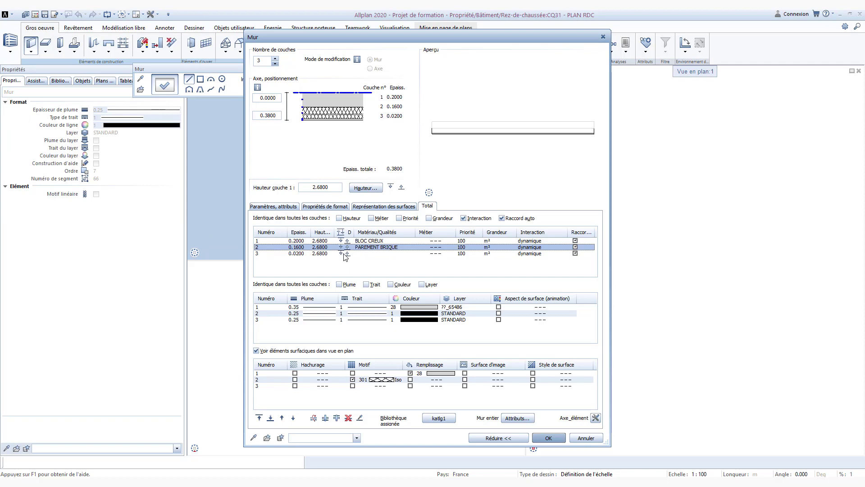
# Set the material of wall layer 1 to BLOC CREUX 20CM
pyautogui.click(369, 246)
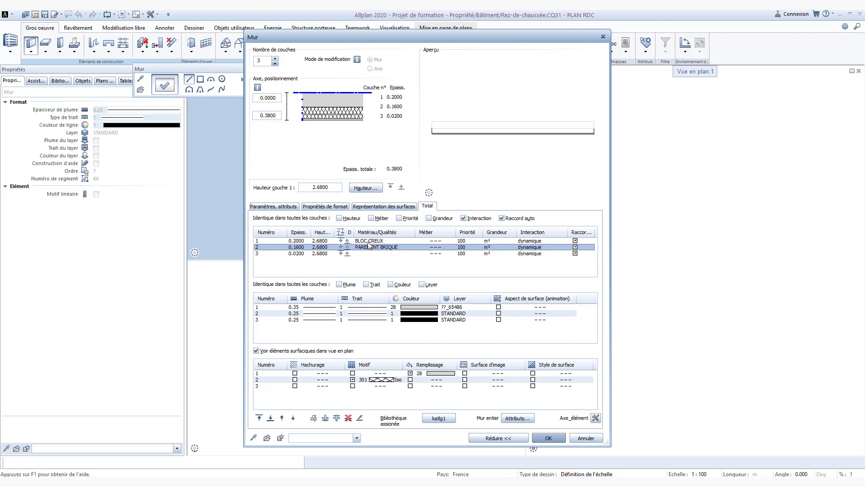
pyautogui.click(368, 240)
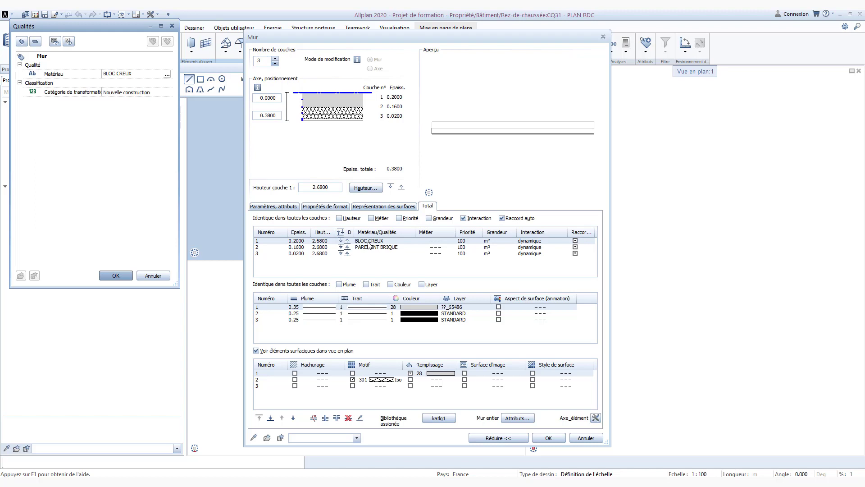
pyautogui.click(139, 73)
pyautogui.click(176, 76)
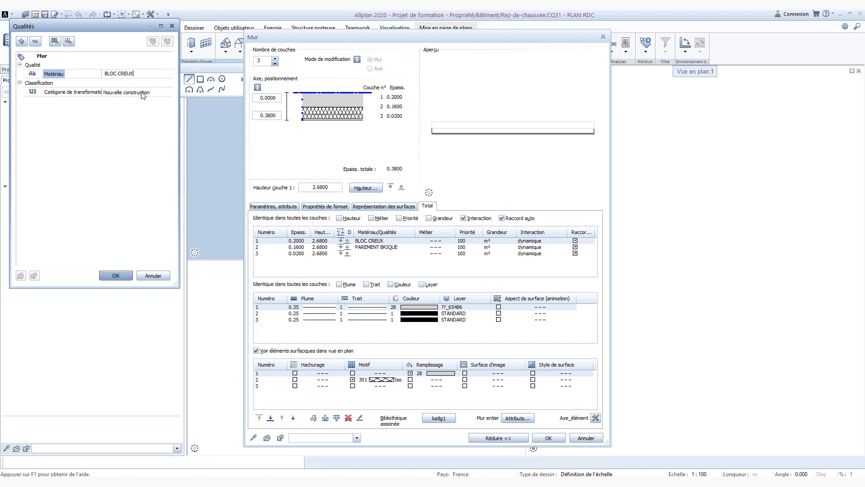
pyautogui.press('Return')
pyautogui.click(167, 77)
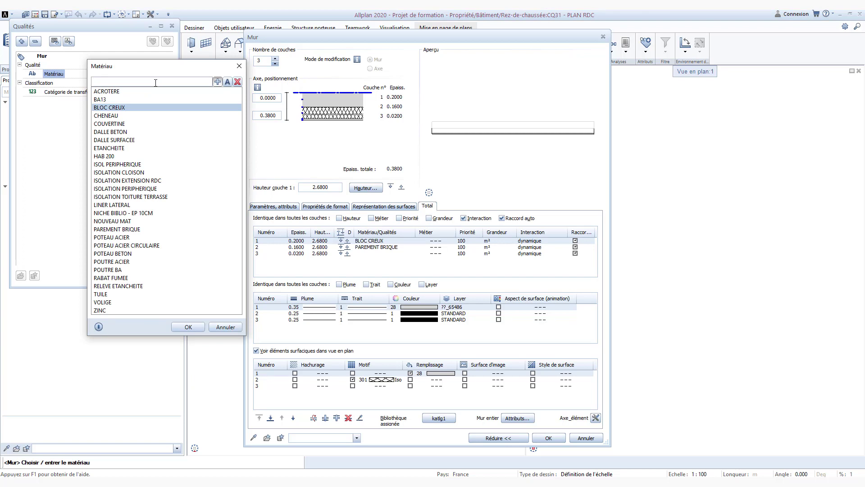
pyautogui.write('BLOC CREUX 20CM')
pyautogui.click(186, 326)
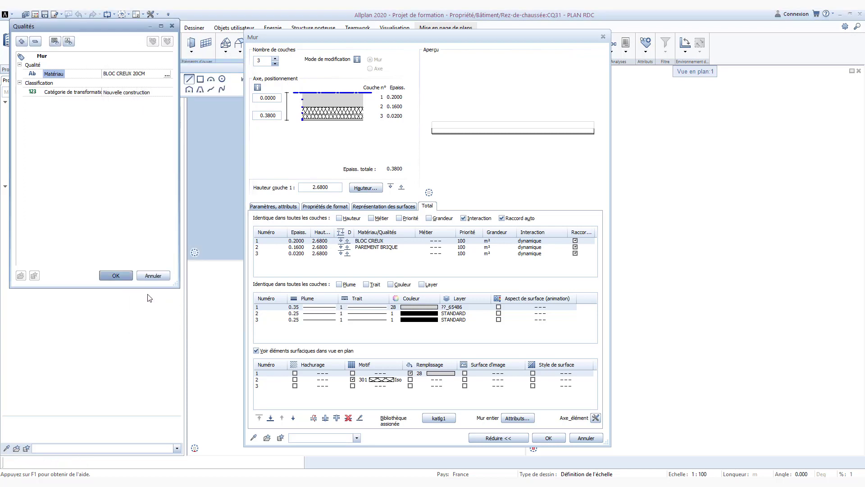
pyautogui.click(118, 276)
# Set the material of wall layer 2 to a new entry named ISOLATION 16CM
pyautogui.click(367, 250)
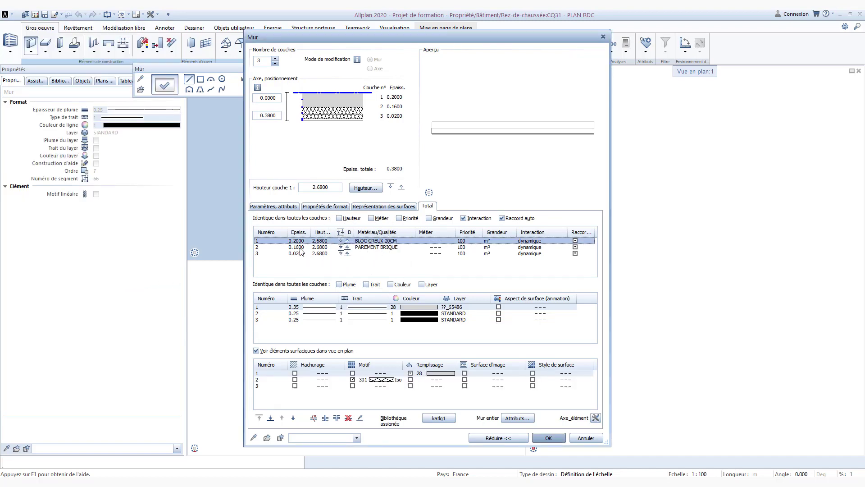
pyautogui.doubleClick(376, 247)
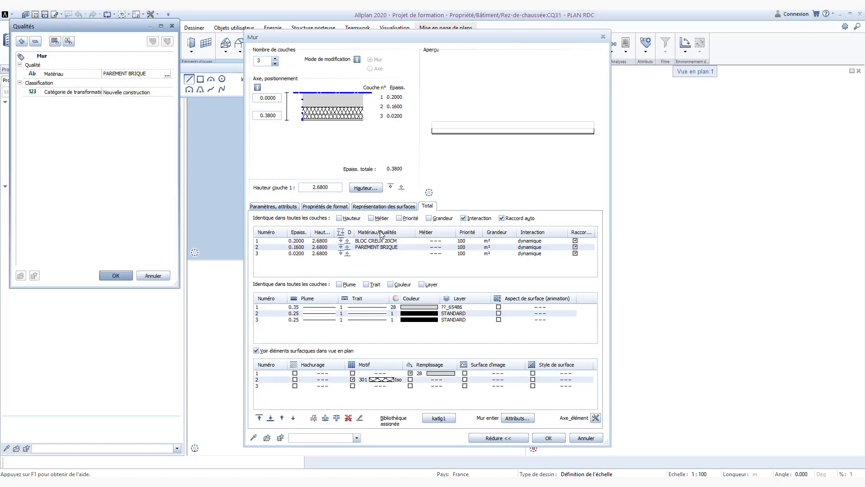
pyautogui.click(167, 77)
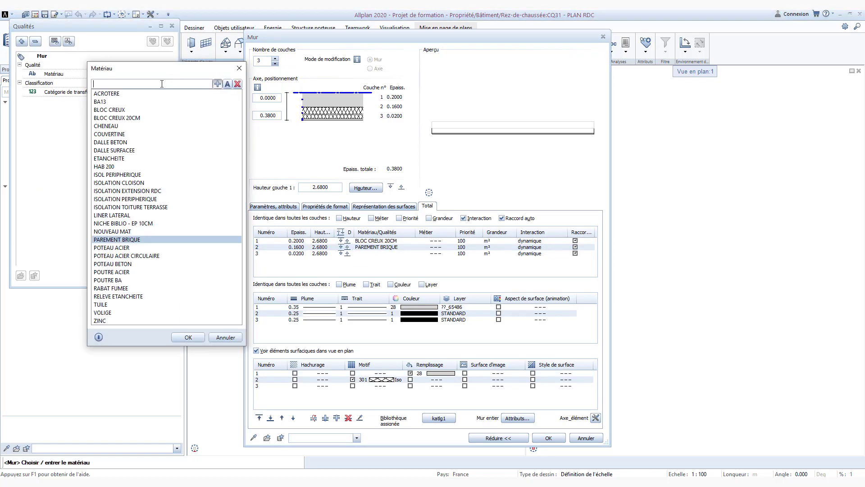
pyautogui.write('ISOLATION ')
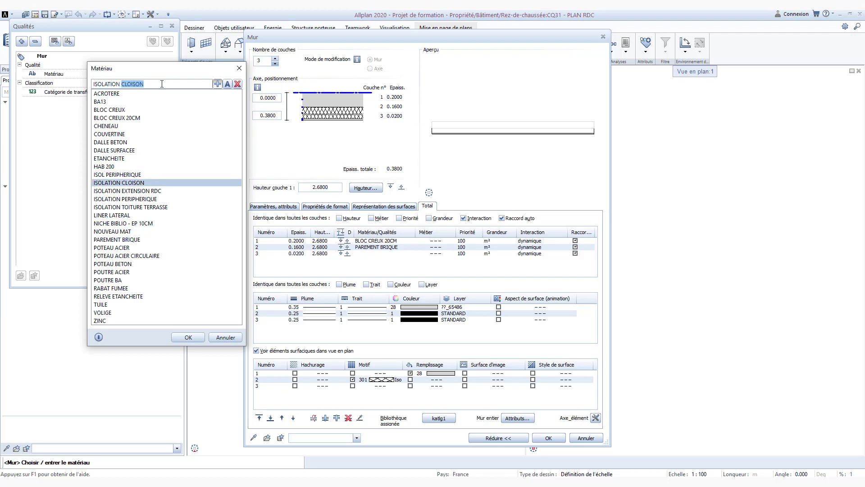
pyautogui.write('16CM')
pyautogui.press('Return')
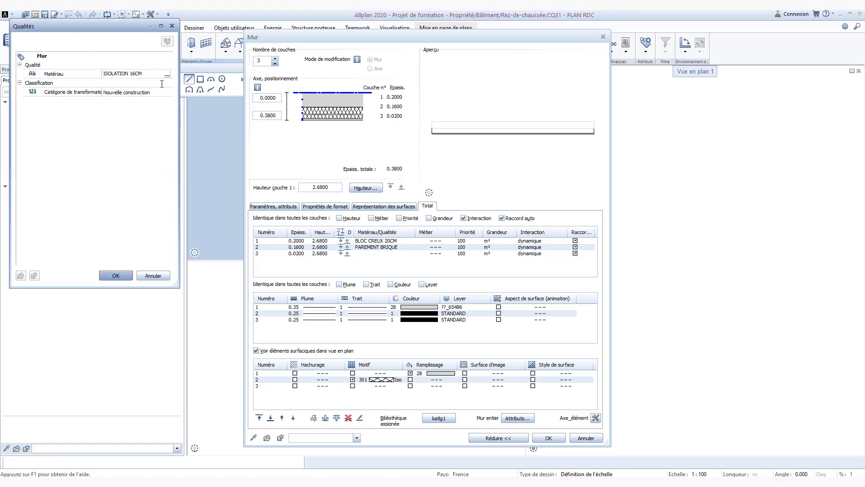
pyautogui.click(115, 275)
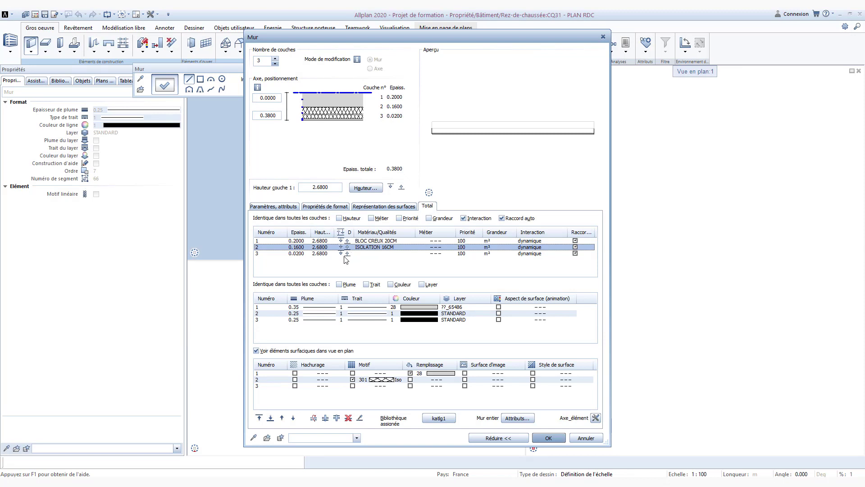
# Set the material of wall layer 3 to the existing entry BA13
pyautogui.click(372, 253)
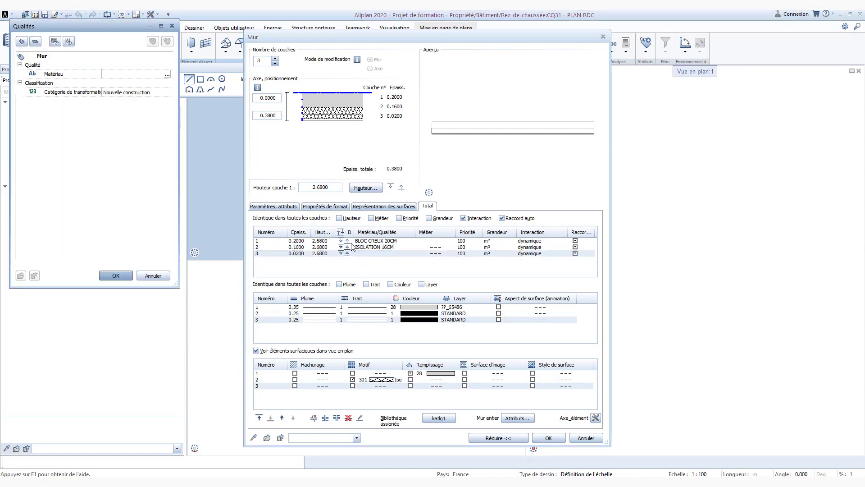
pyautogui.click(168, 74)
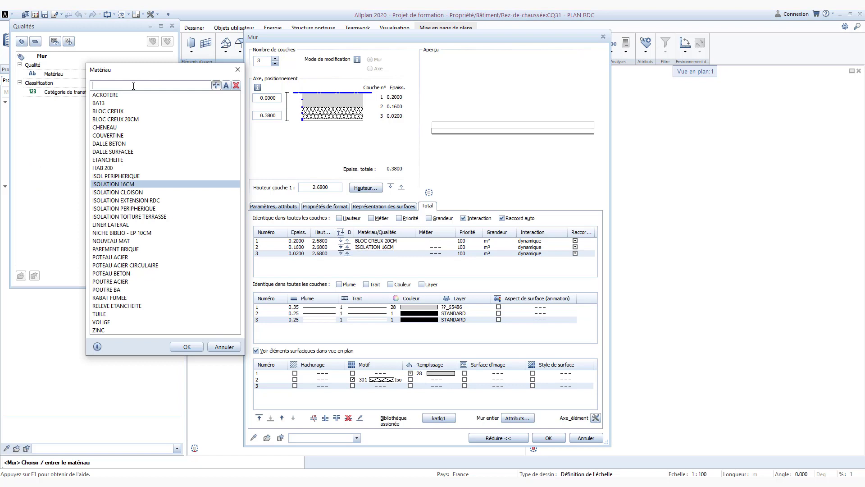
pyautogui.click(105, 103)
pyautogui.click(187, 346)
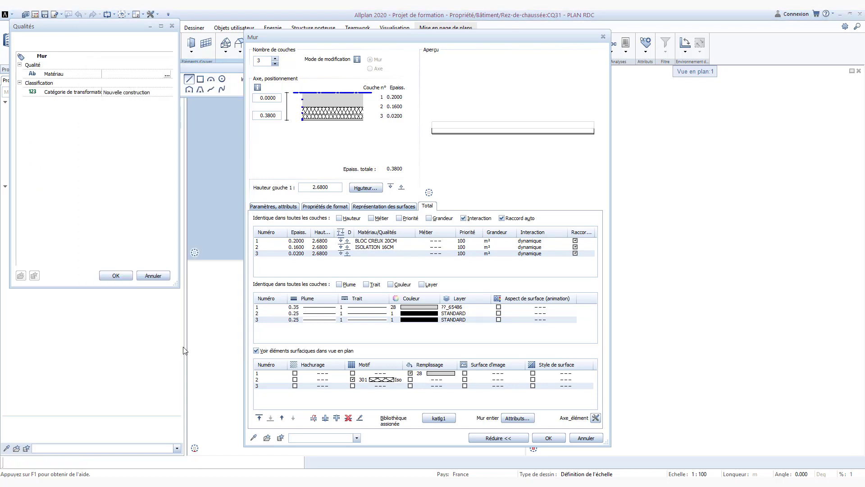
pyautogui.click(122, 277)
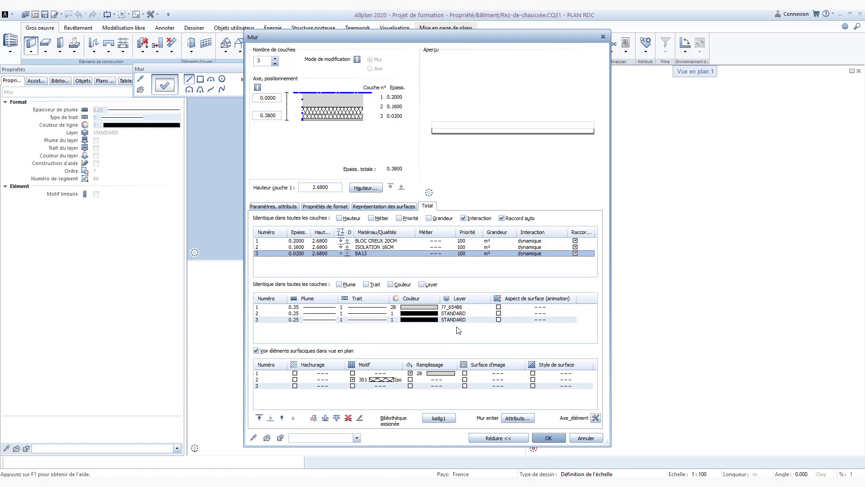
# Set the pen thickness (Plume) to 0.50 for wall layer 1 and 0.13 for layers 2 and 3
pyautogui.click(311, 310)
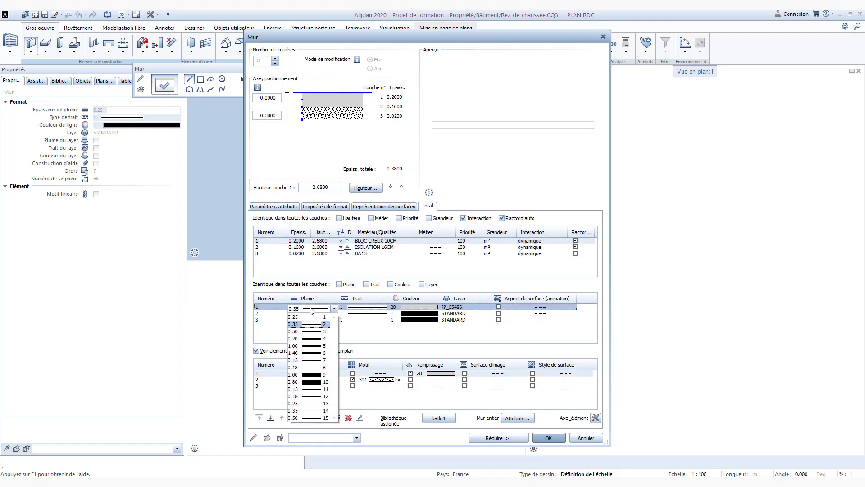
pyautogui.click(318, 331)
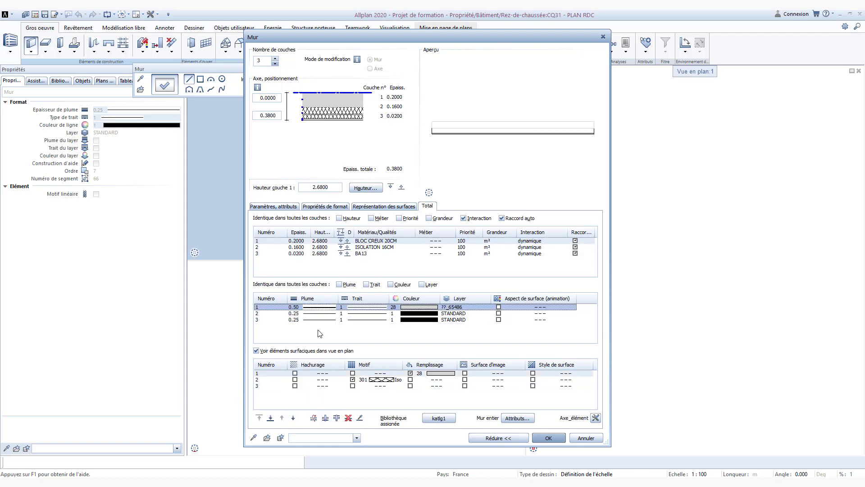
pyautogui.click(311, 314)
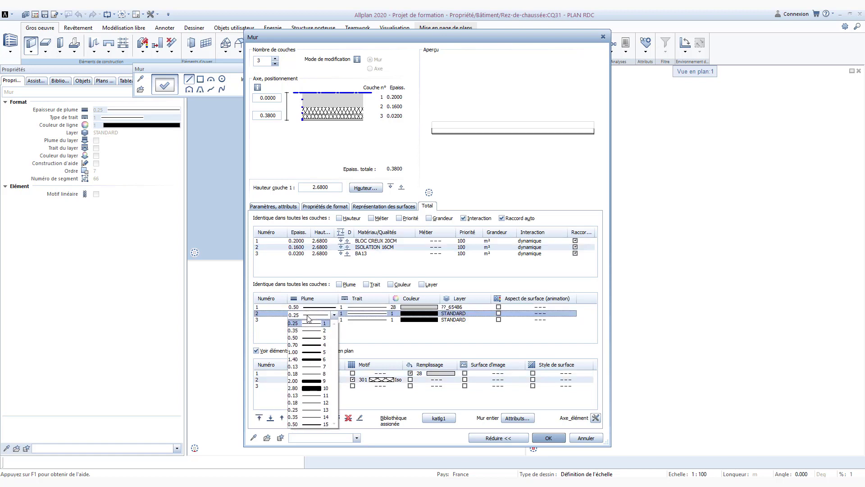
pyautogui.click(323, 367)
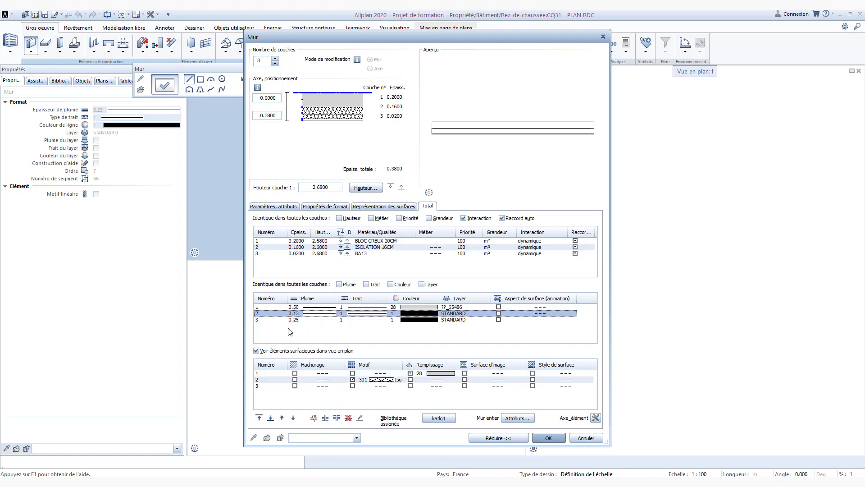
pyautogui.click(309, 321)
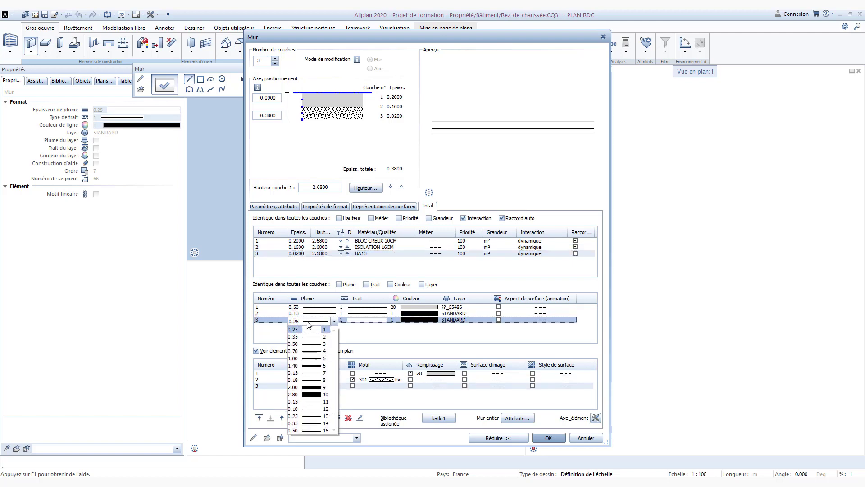
pyautogui.click(314, 374)
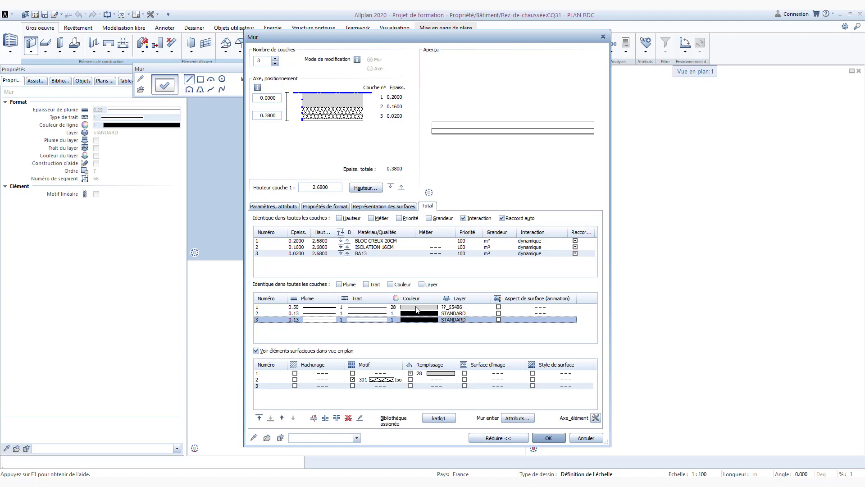
# Set the line colour (Couleur) of wall layer 1 to 16 and of wall layer 2 to yellow, number 2
pyautogui.click(416, 309)
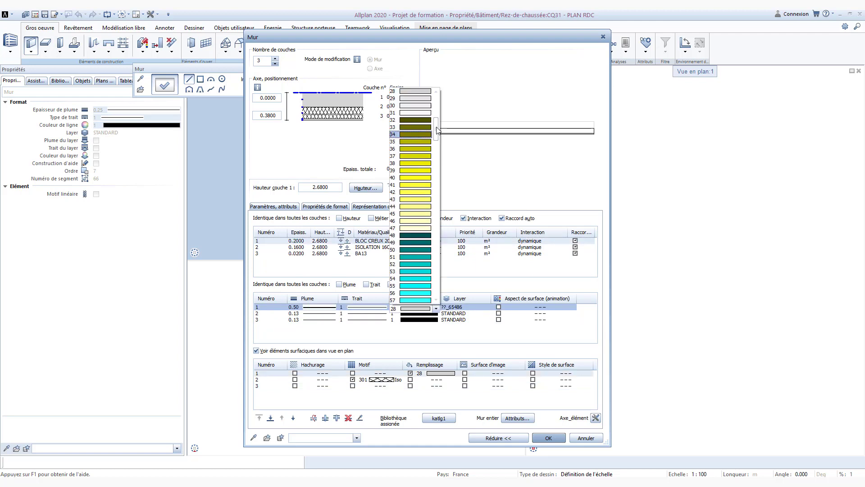
pyautogui.moveTo(437, 128); pyautogui.dragTo(439, 104)
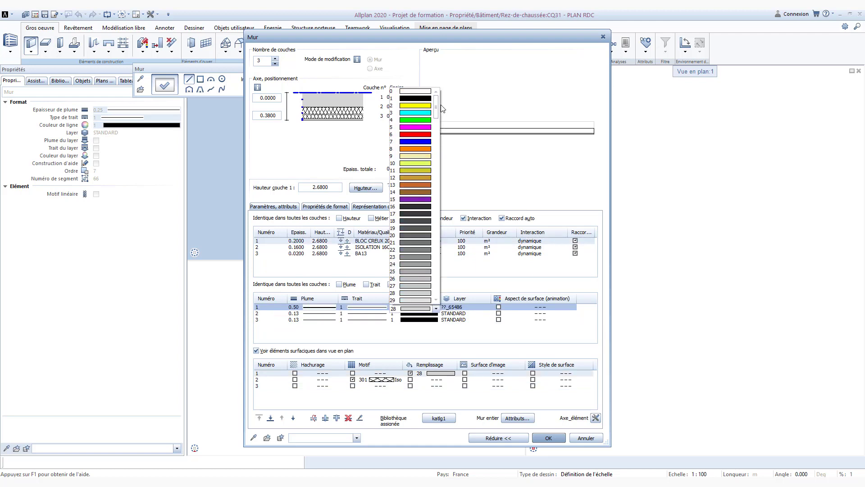
pyautogui.click(412, 208)
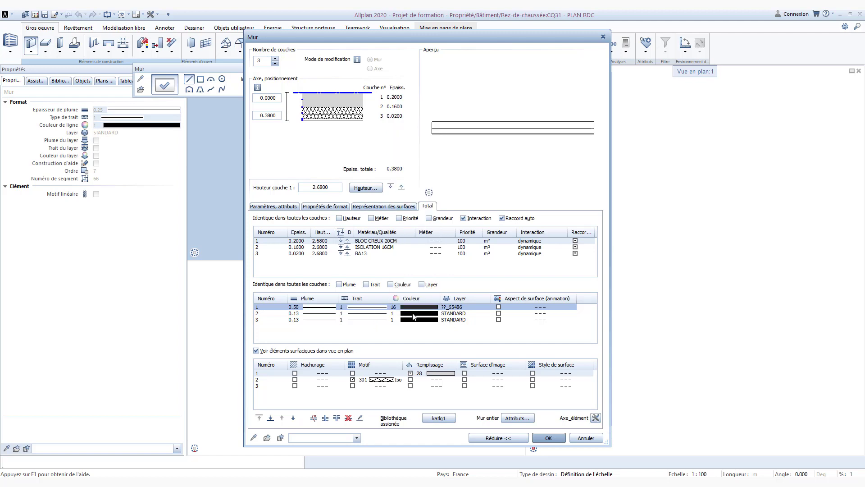
pyautogui.click(414, 314)
pyautogui.click(414, 314)
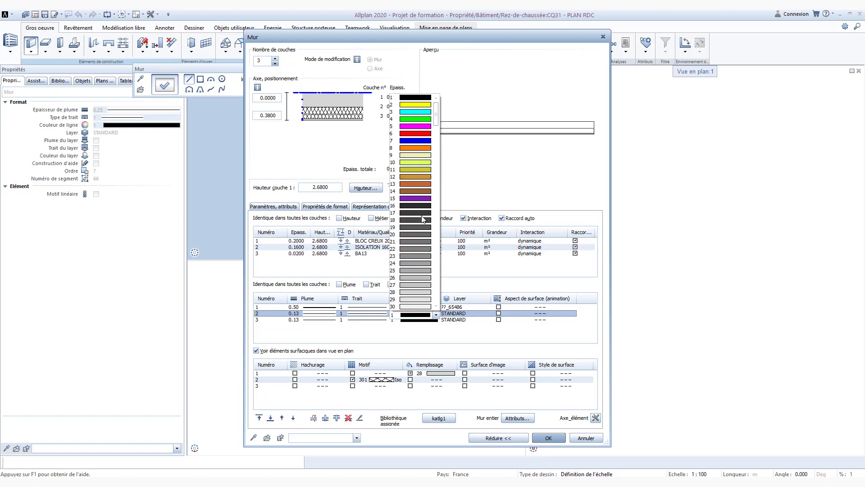
pyautogui.click(430, 105)
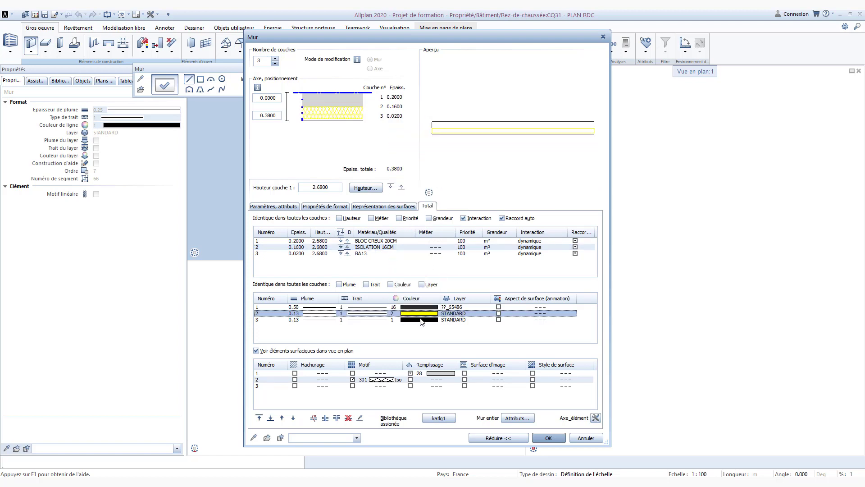
# Set the line colour (Couleur) of wall layer 3 to light grey, number 29
pyautogui.click(421, 320)
pyautogui.click(422, 321)
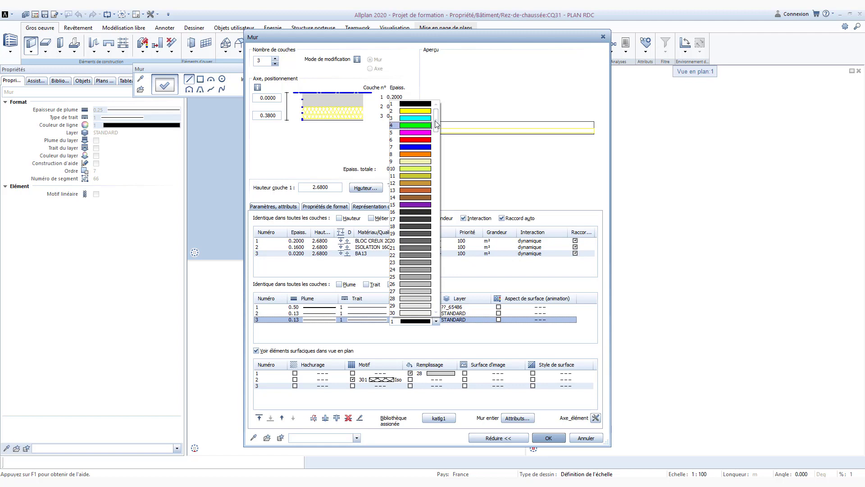
pyautogui.scroll(-3, 436, 126)
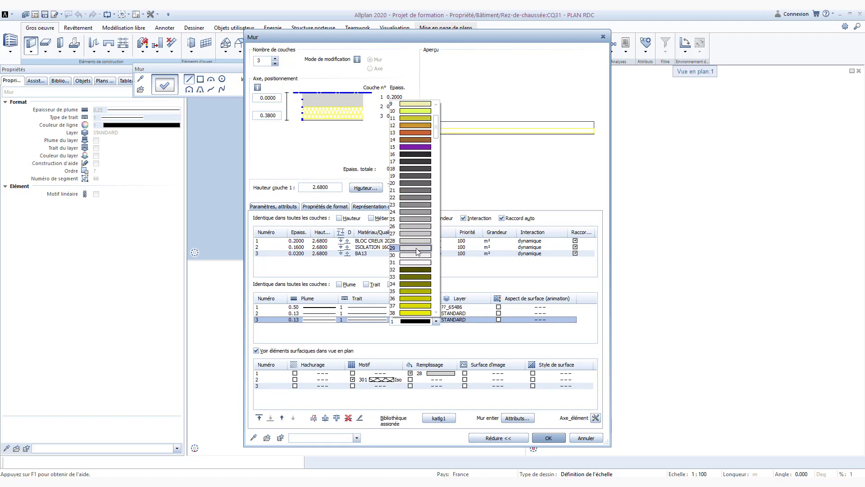
pyautogui.click(417, 249)
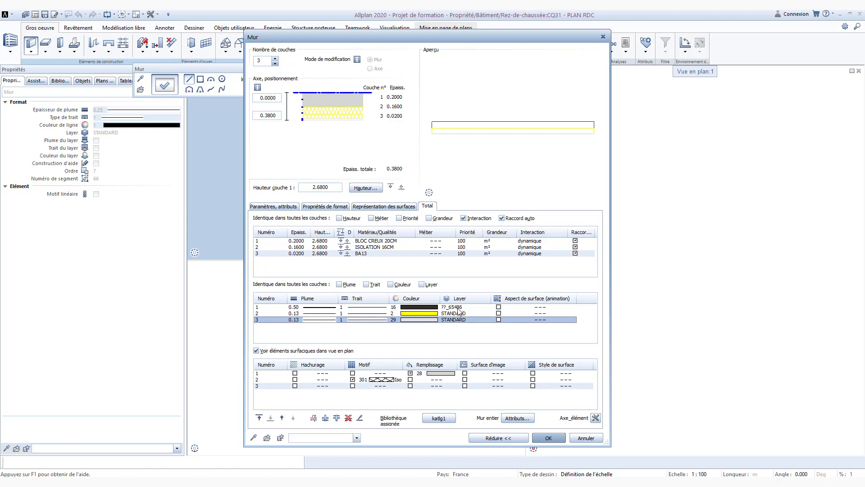
# Open the drawing-layer selection for wall layer 1, then enlarge and reposition its window to show more of the list
pyautogui.click(457, 308)
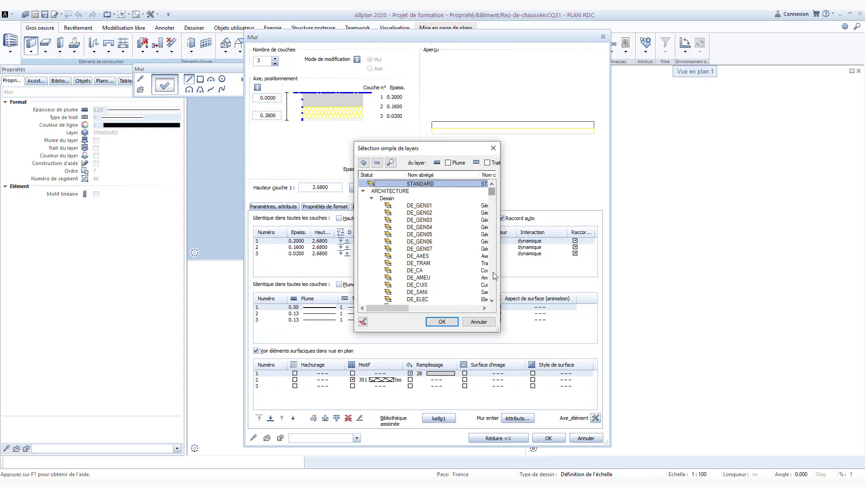
pyautogui.moveTo(498, 329); pyautogui.dragTo(615, 460)
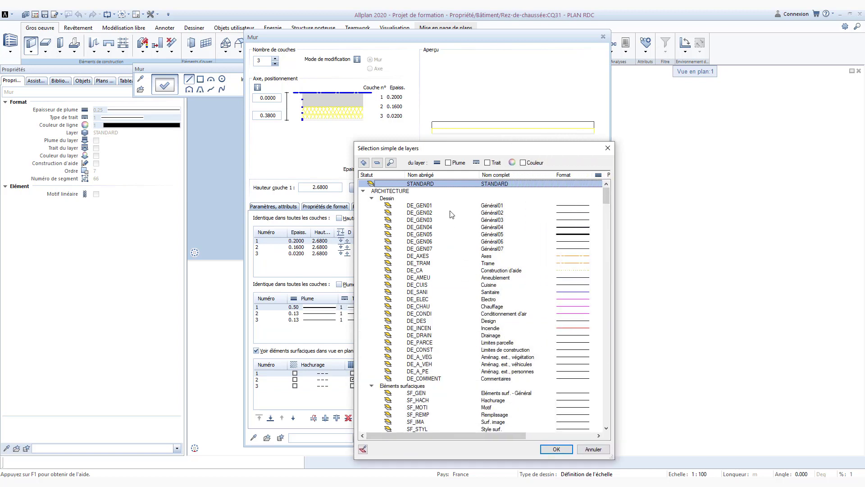
pyautogui.click(394, 167)
pyautogui.moveTo(395, 167); pyautogui.dragTo(356, 109)
pyautogui.press('ctrl')
pyautogui.press('ctrl')
pyautogui.press('ctrl')
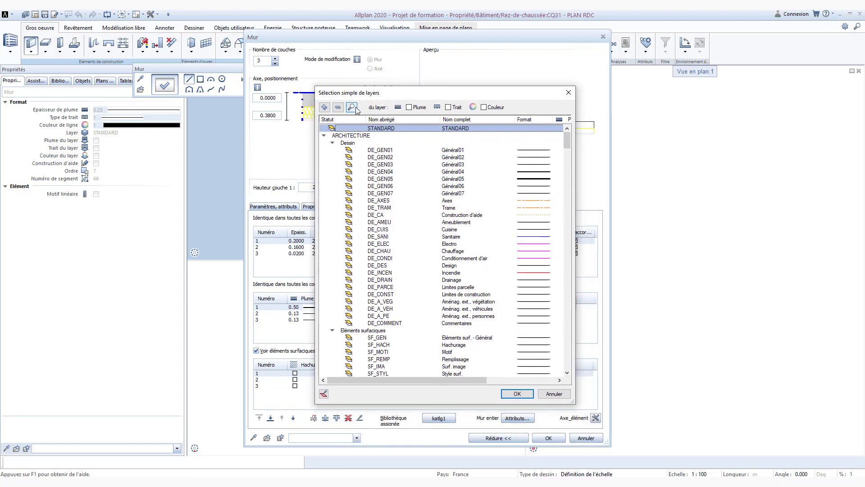
# Search the layer list for MUR and assign the layer AR_MU to wall layer 1
pyautogui.click(352, 108)
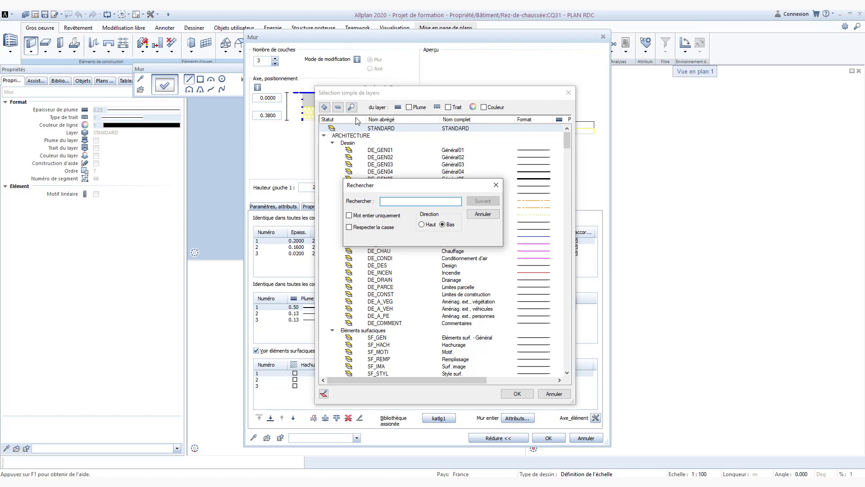
pyautogui.write('MUR')
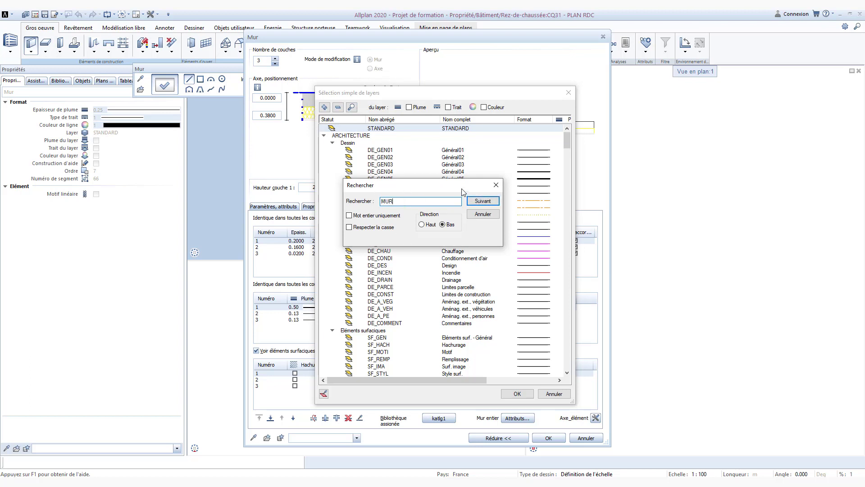
pyautogui.moveTo(464, 187); pyautogui.dragTo(270, 206)
pyautogui.click(280, 222)
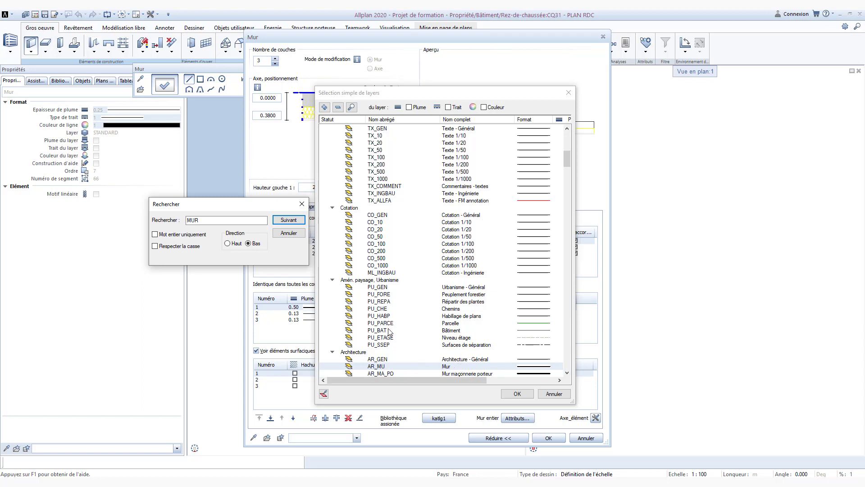
pyautogui.click(306, 206)
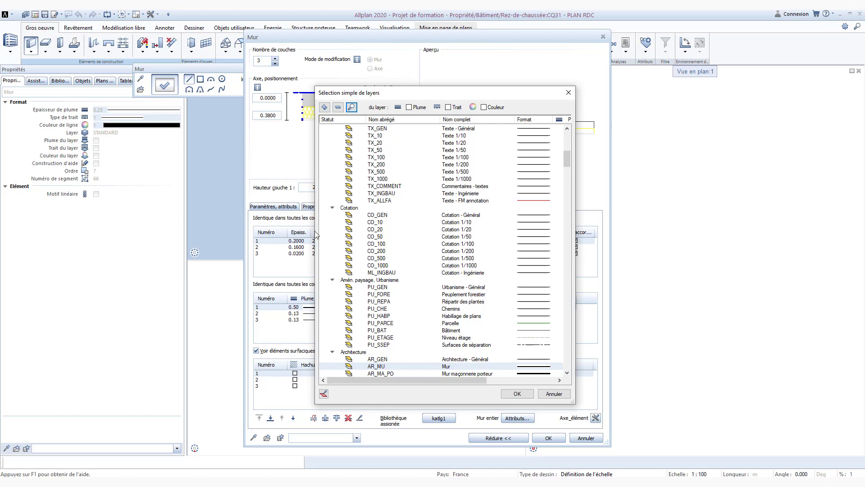
pyautogui.doubleClick(372, 367)
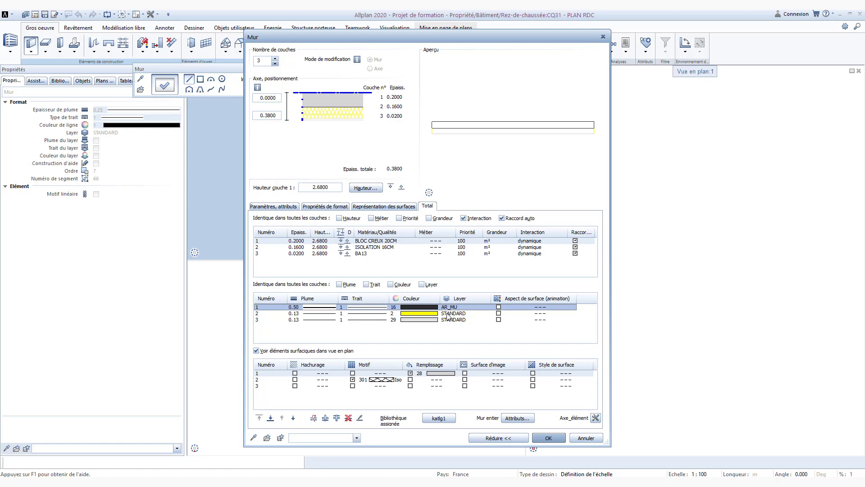
# Search the layer list for ISOL and assign the layer AR_DAEMMU to wall layer 2
pyautogui.doubleClick(448, 314)
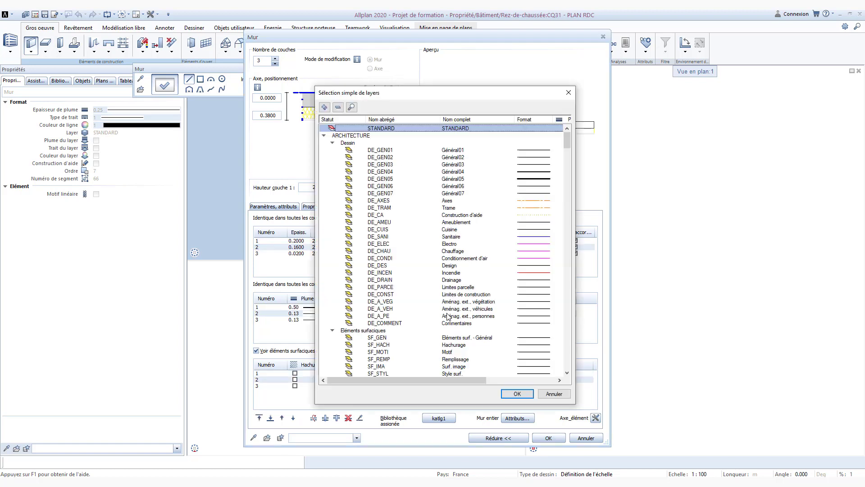
pyautogui.click(355, 108)
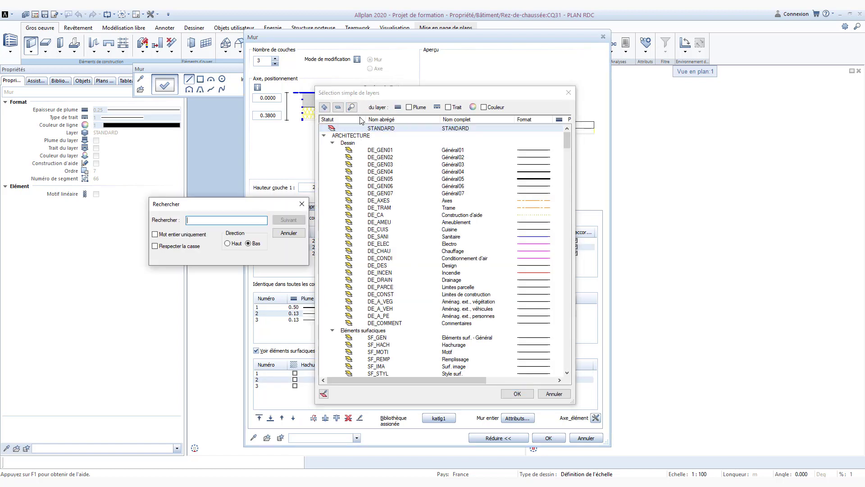
pyautogui.write('ISOL')
pyautogui.press('Return')
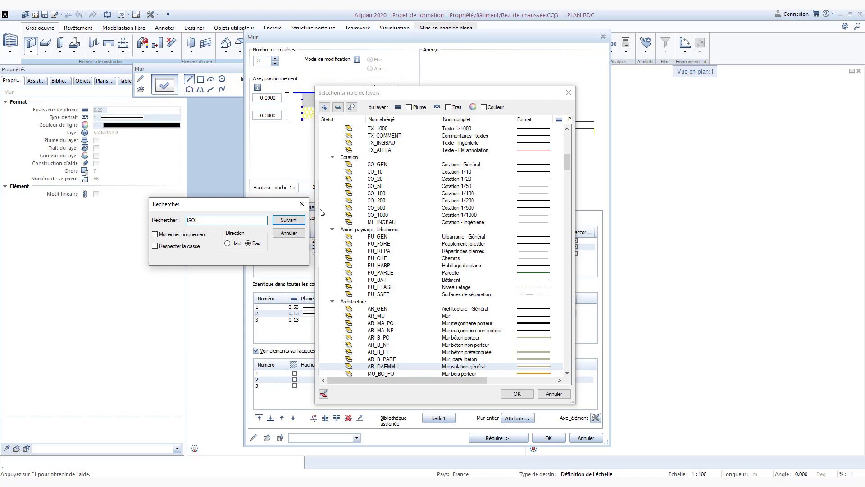
pyautogui.click(302, 203)
pyautogui.click(517, 394)
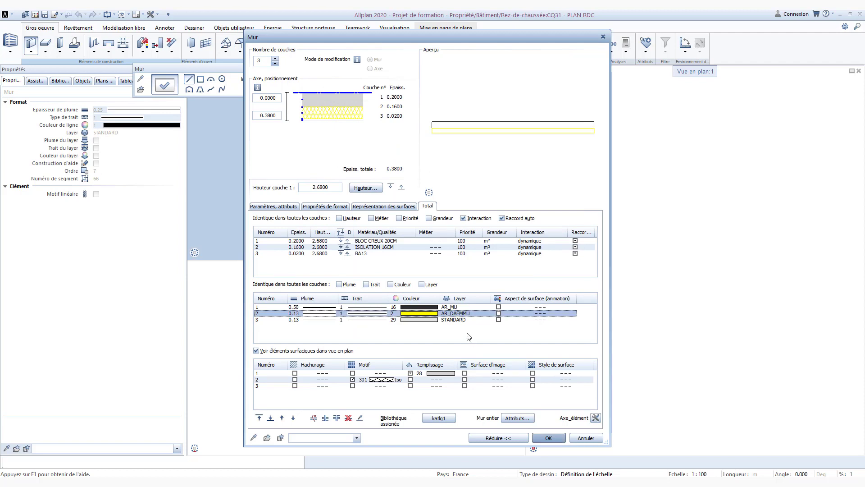
# Assign the layer AR_DAEMMU to wall layer 3 as well, finding it with a search for ISOL
pyautogui.click(456, 319)
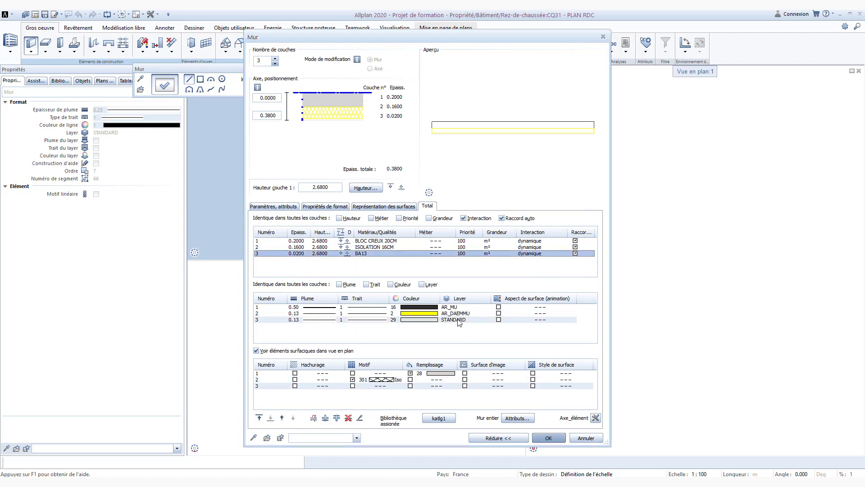
pyautogui.click(352, 107)
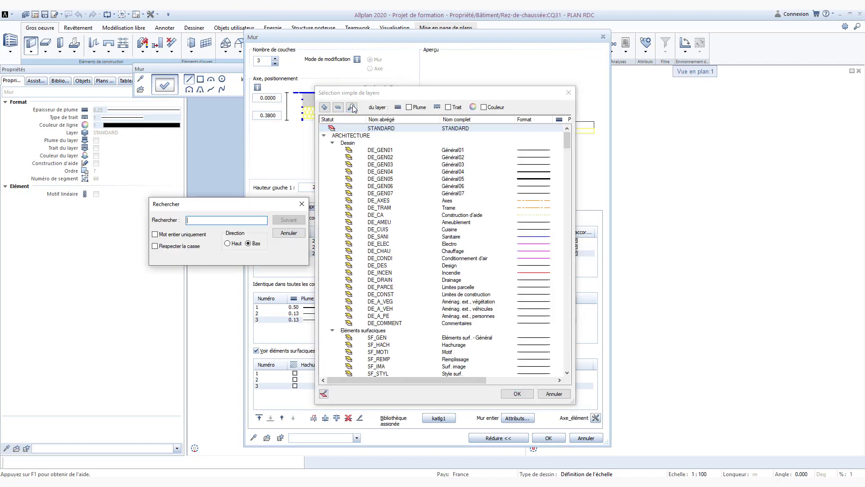
pyautogui.write('ISOL')
pyautogui.press('Return')
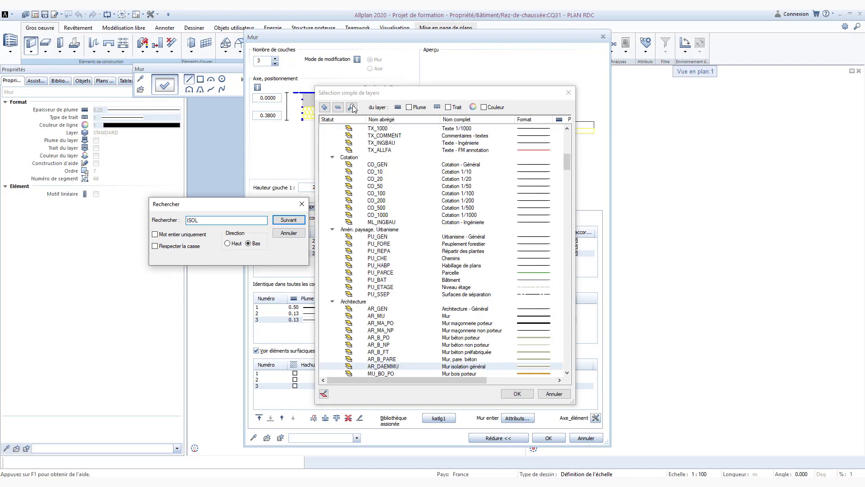
pyautogui.click(288, 232)
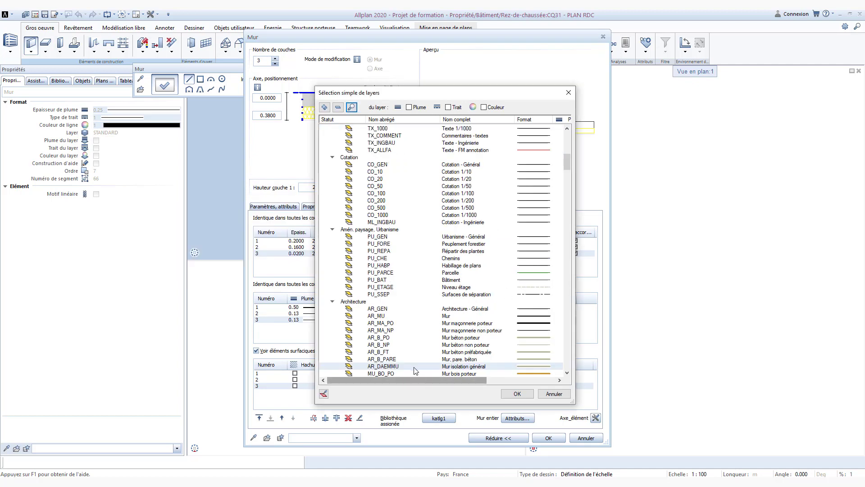
pyautogui.doubleClick(415, 370)
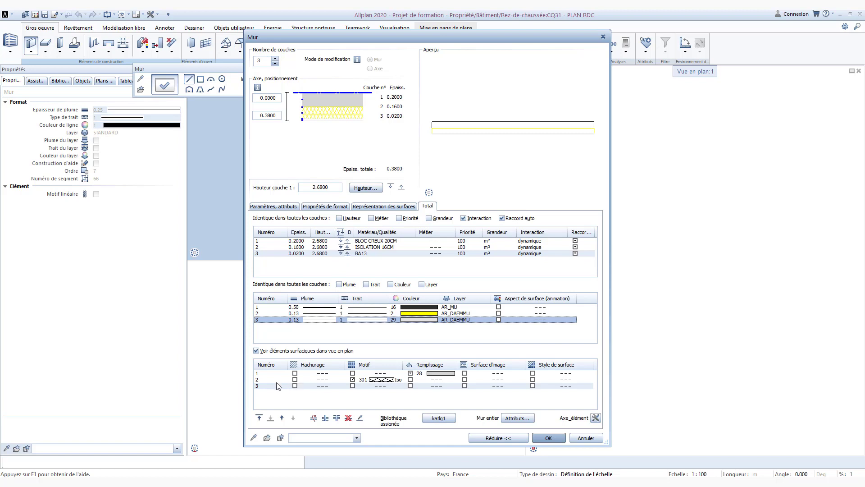
# Look through the fill colours (Remplissage) available for wall layer 1 and keep light grey, number 28
pyautogui.click(437, 374)
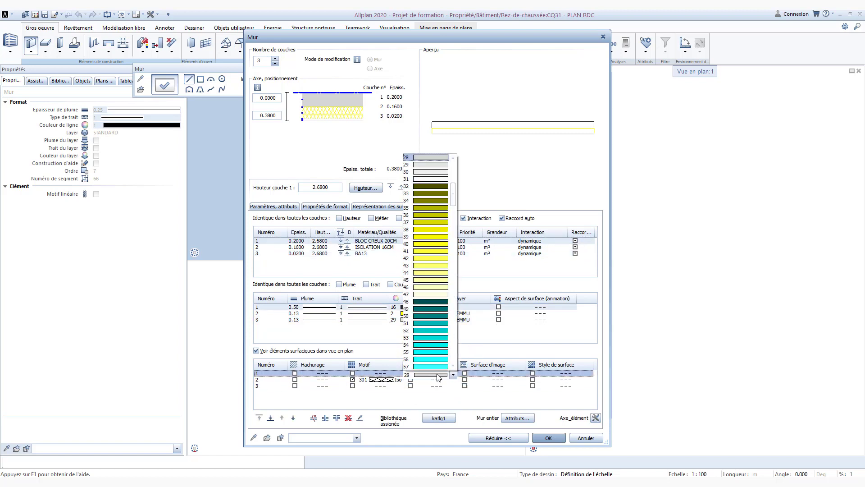
pyautogui.scroll(5, 452, 193)
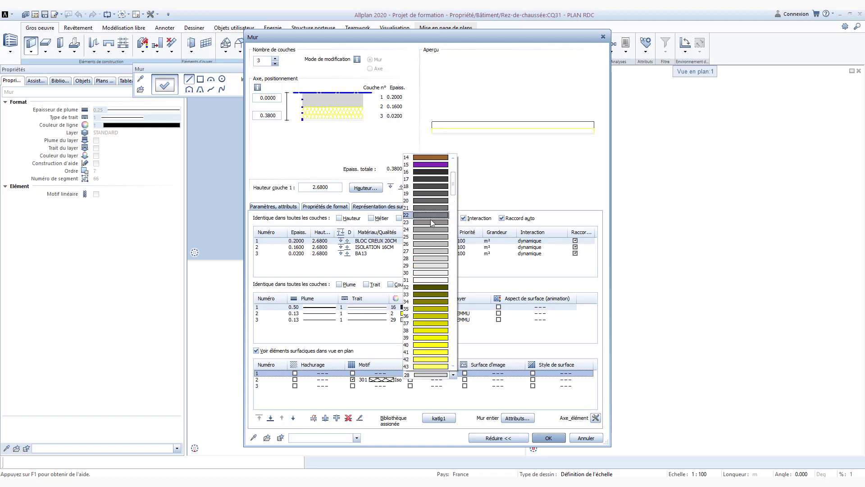
pyautogui.click(429, 258)
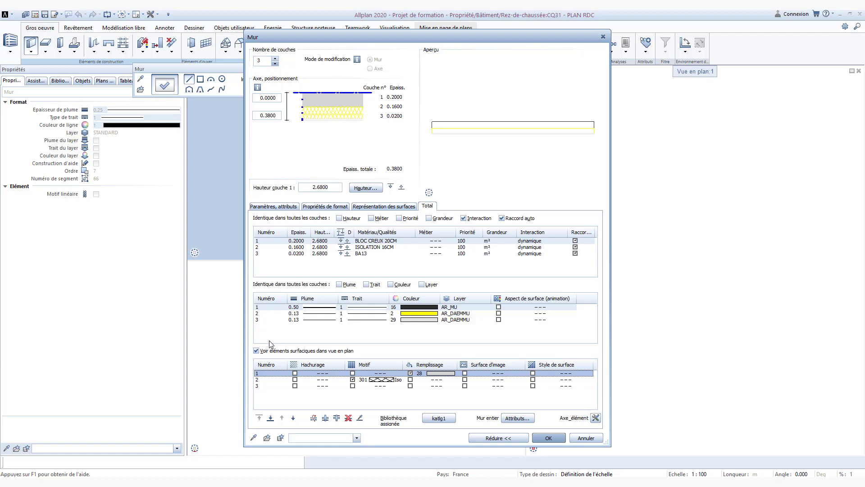
# Save the wall definition as a favourite named MUR ISOL INT in Favoris Projet, then confirm the wall settings
pyautogui.click(280, 437)
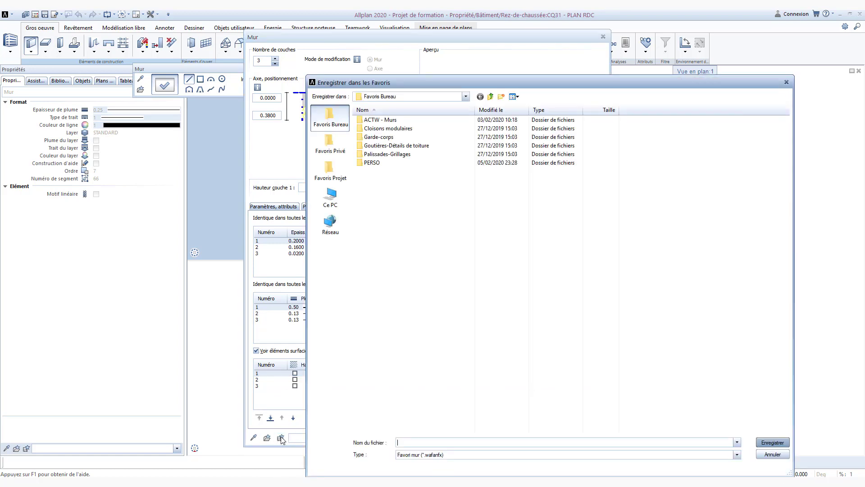
pyautogui.moveTo(534, 83); pyautogui.dragTo(502, 52)
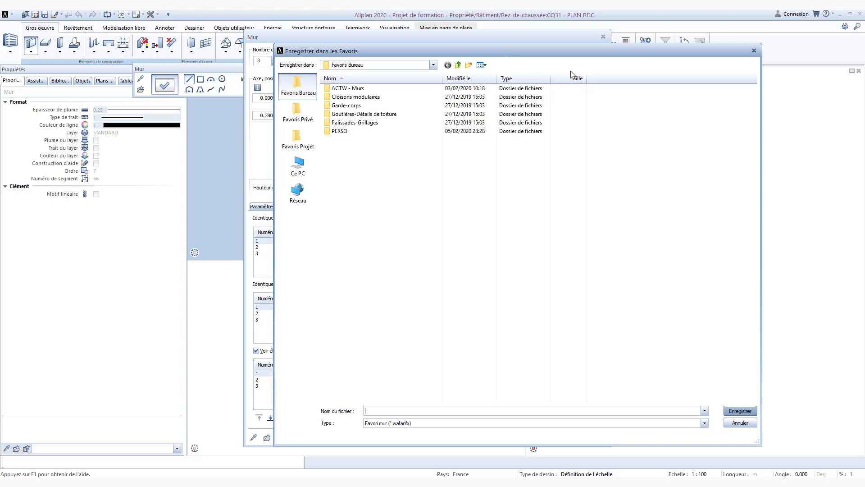
pyautogui.click(298, 113)
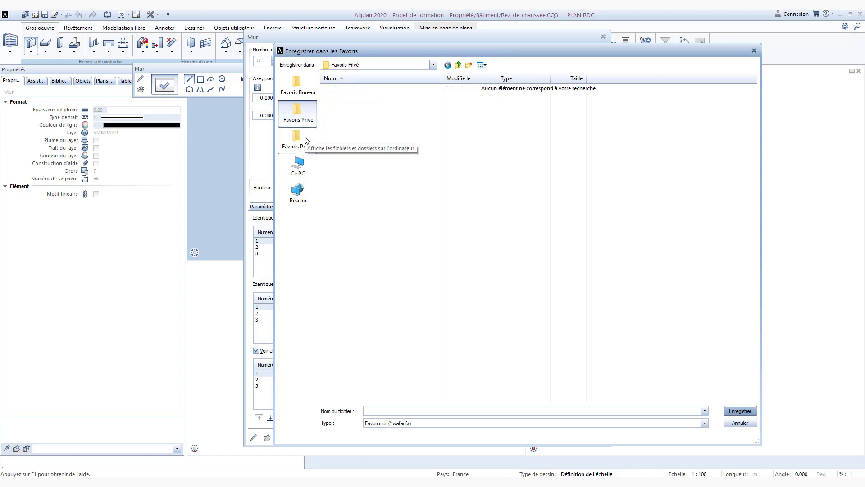
pyautogui.click(306, 140)
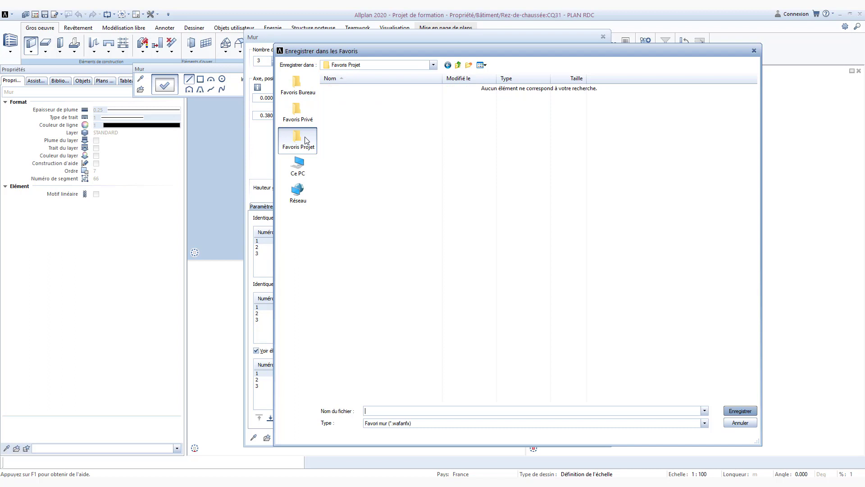
pyautogui.click(309, 95)
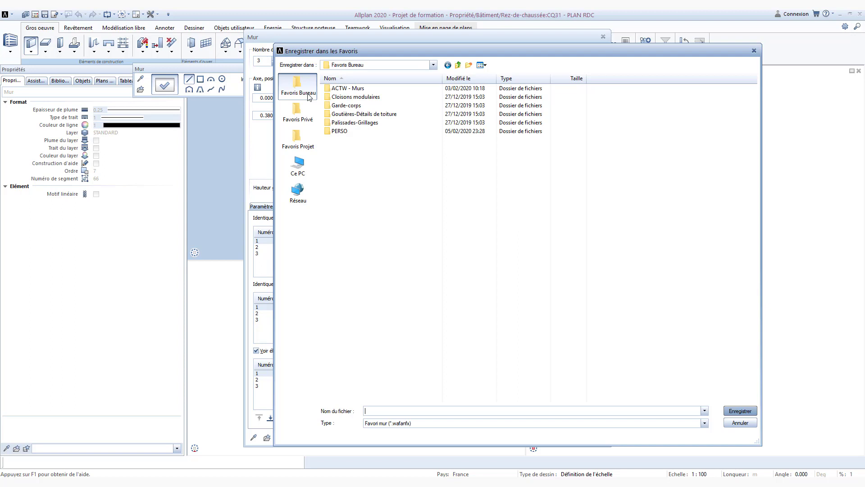
pyautogui.click(308, 107)
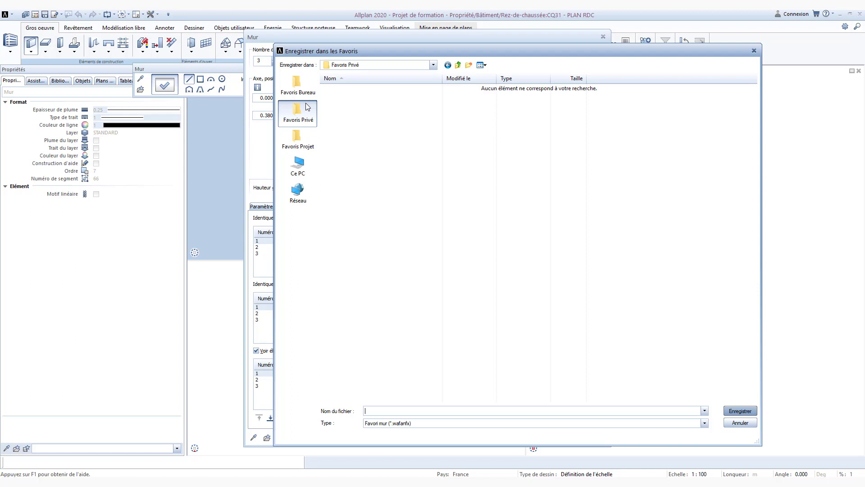
pyautogui.click(307, 140)
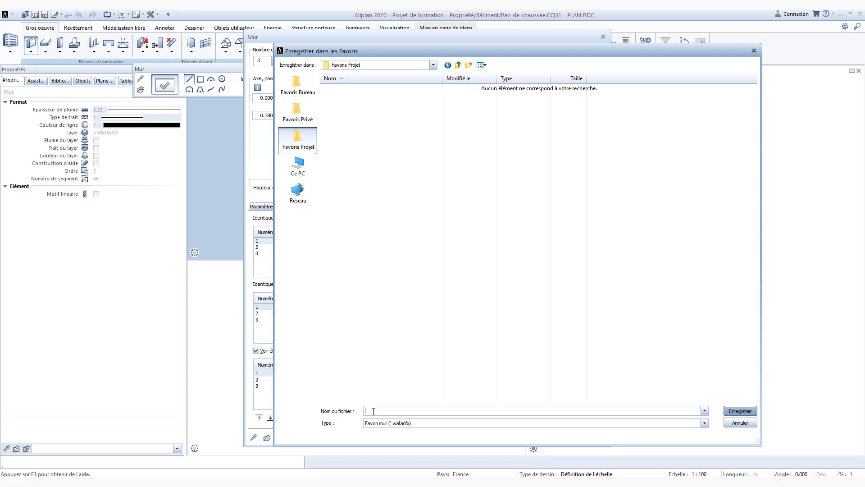
pyautogui.write('MUR ISOL INT')
pyautogui.click(739, 411)
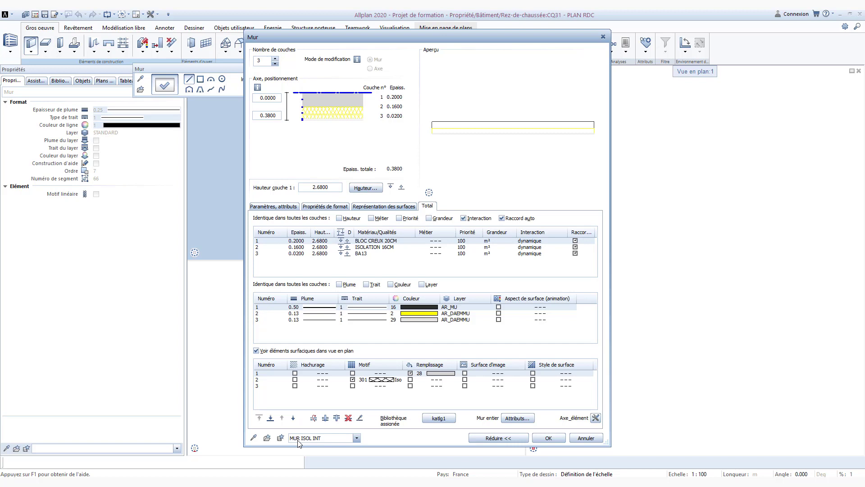
pyautogui.click(548, 438)
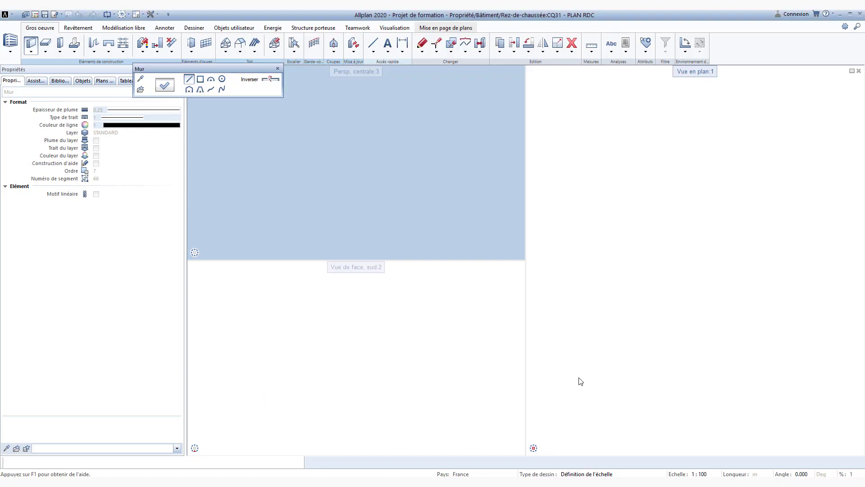